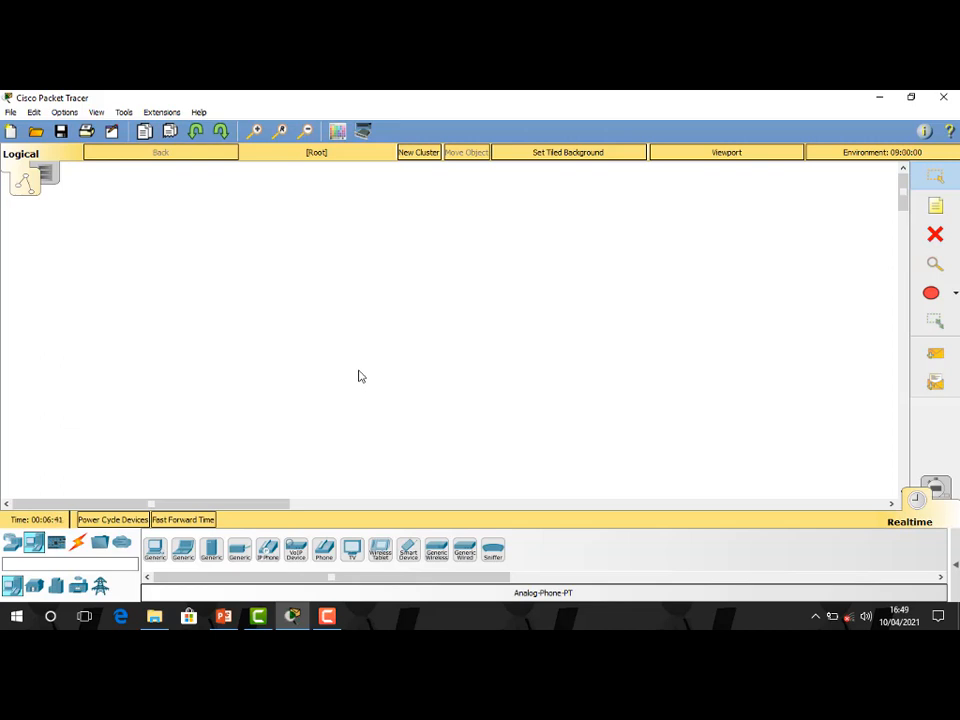
# Step: Add one generic laptop and two generic PCs to the workspace, spread out in a triangle with one PC below the other two devices
pyautogui.click(186, 552)
pyautogui.click(277, 452)
pyautogui.click(514, 284)
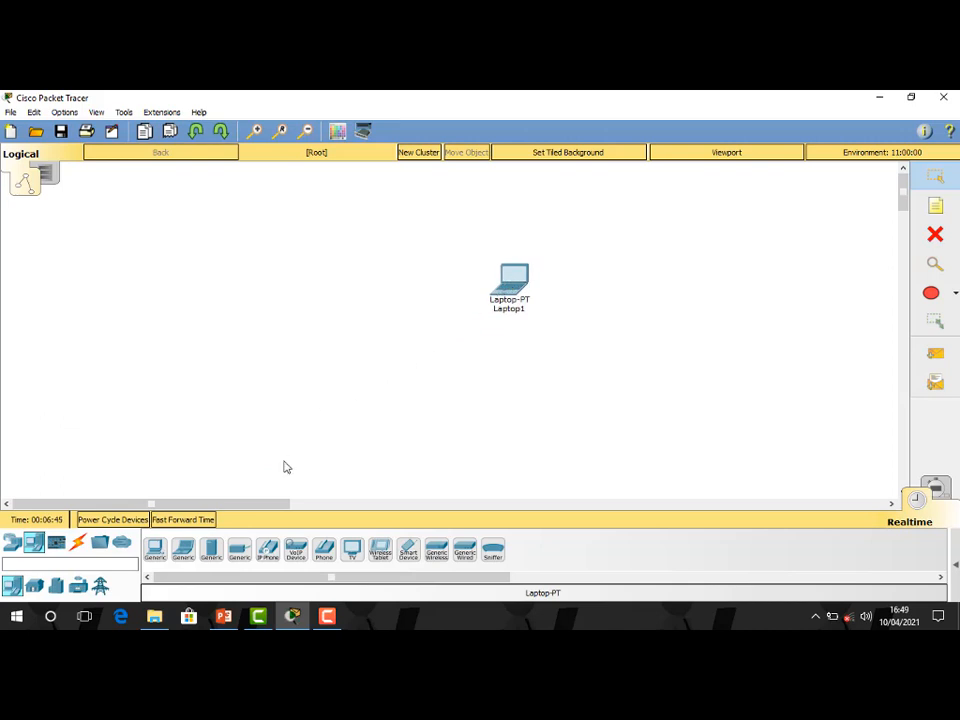
pyautogui.click(155, 549)
pyautogui.click(198, 280)
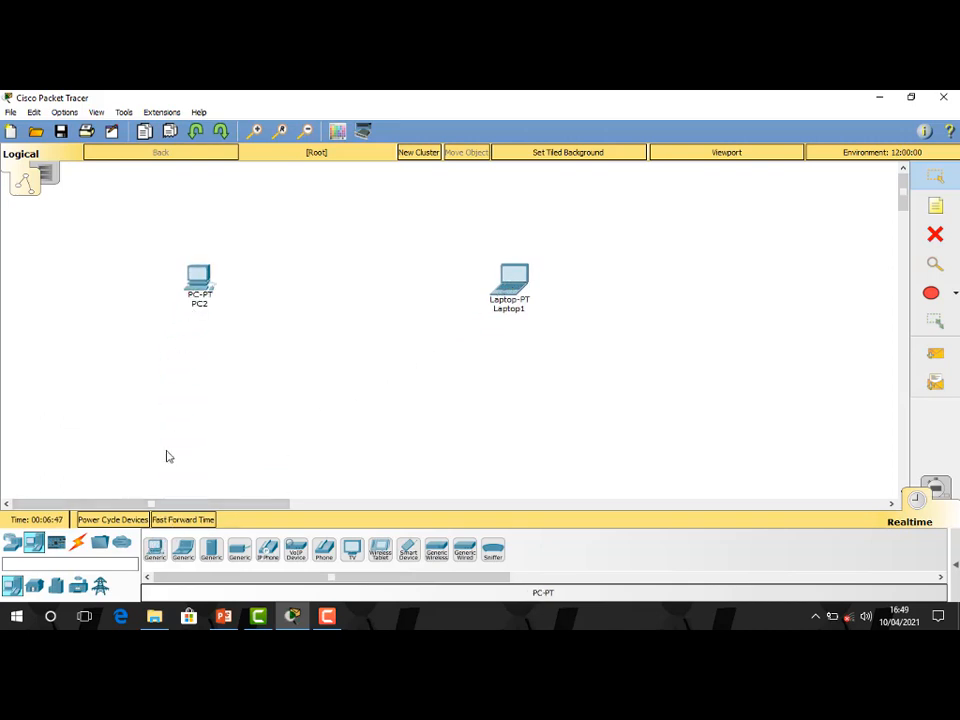
pyautogui.click(155, 549)
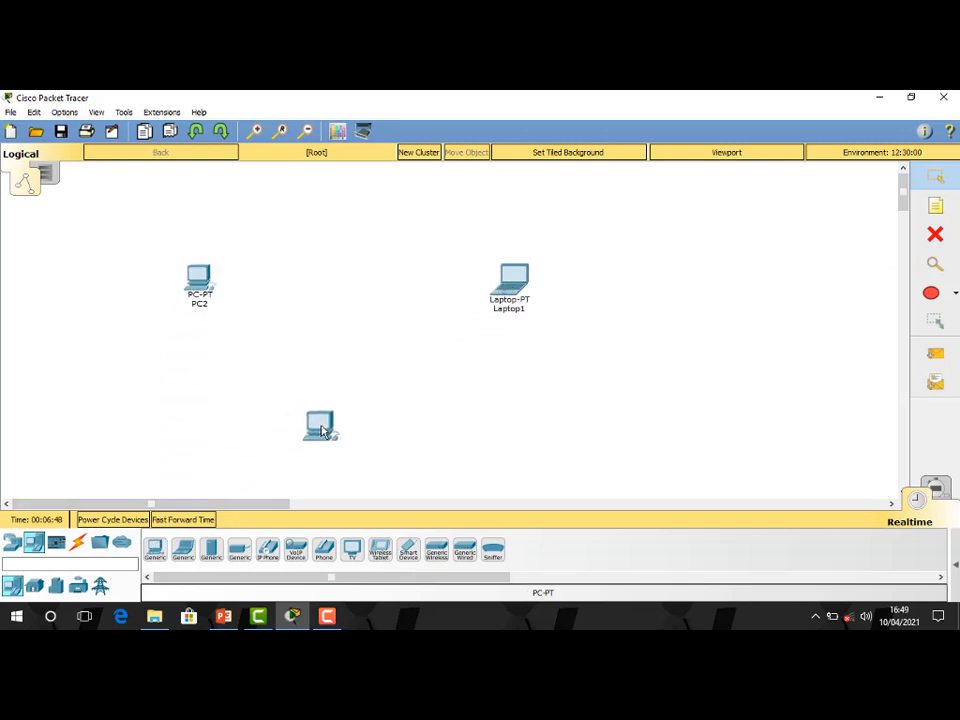
pyautogui.click(360, 460)
pyautogui.moveTo(198, 276); pyautogui.dragTo(184, 232)
pyautogui.moveTo(508, 295); pyautogui.dragTo(486, 258)
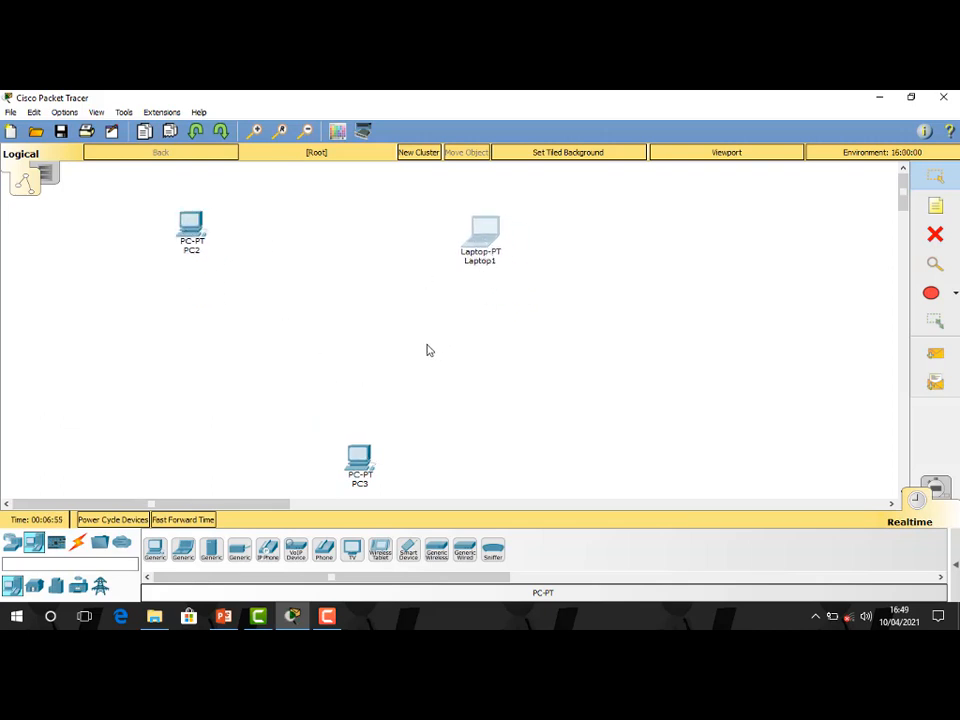
# Step: Place a 2960 switch in the middle of the triangle formed by the laptop and the two PCs
pyautogui.click(76, 545)
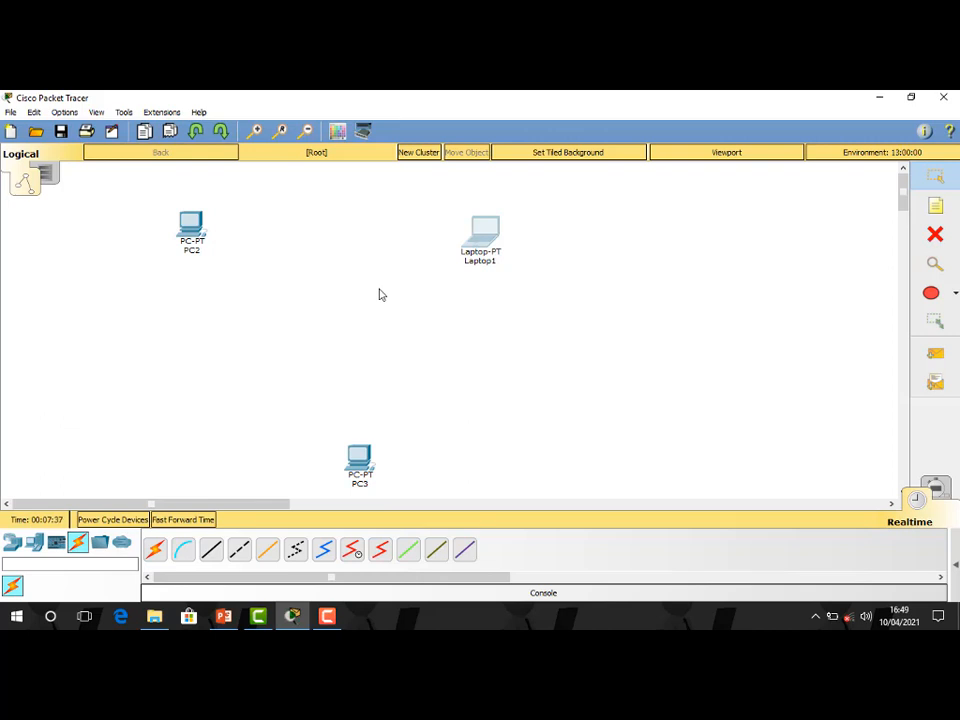
pyautogui.click(31, 546)
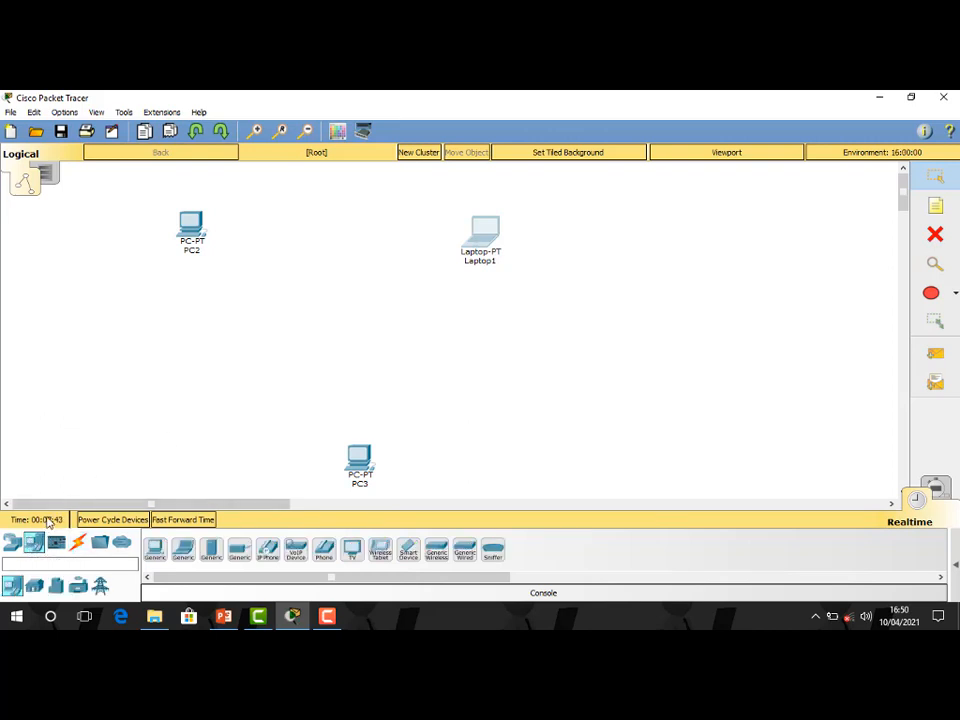
pyautogui.click(10, 543)
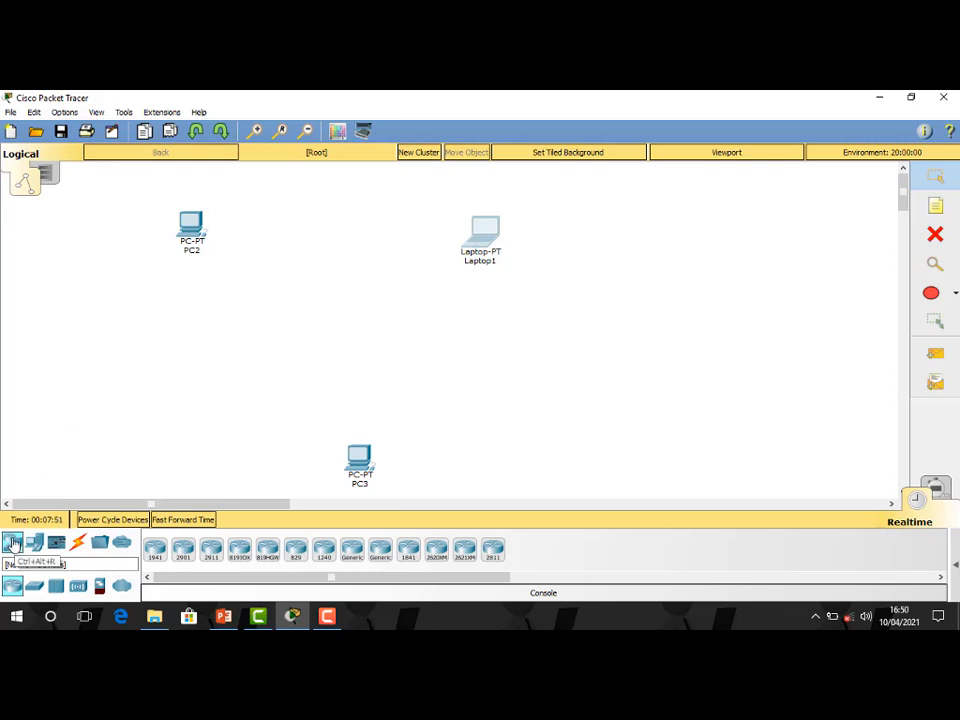
pyautogui.click(34, 587)
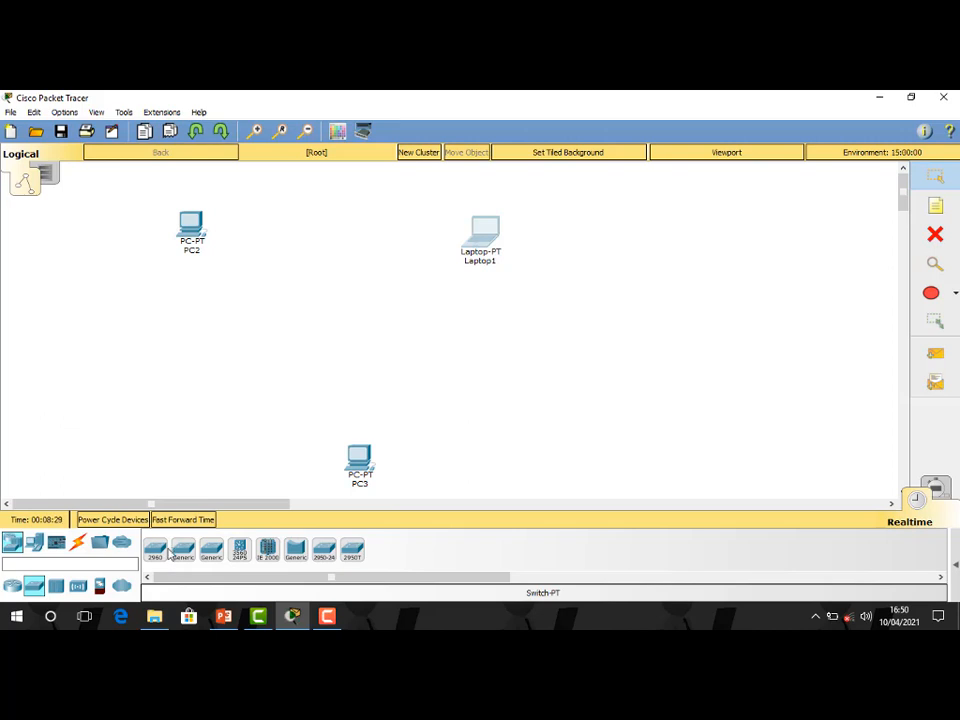
pyautogui.moveTo(157, 556); pyautogui.dragTo(335, 315)
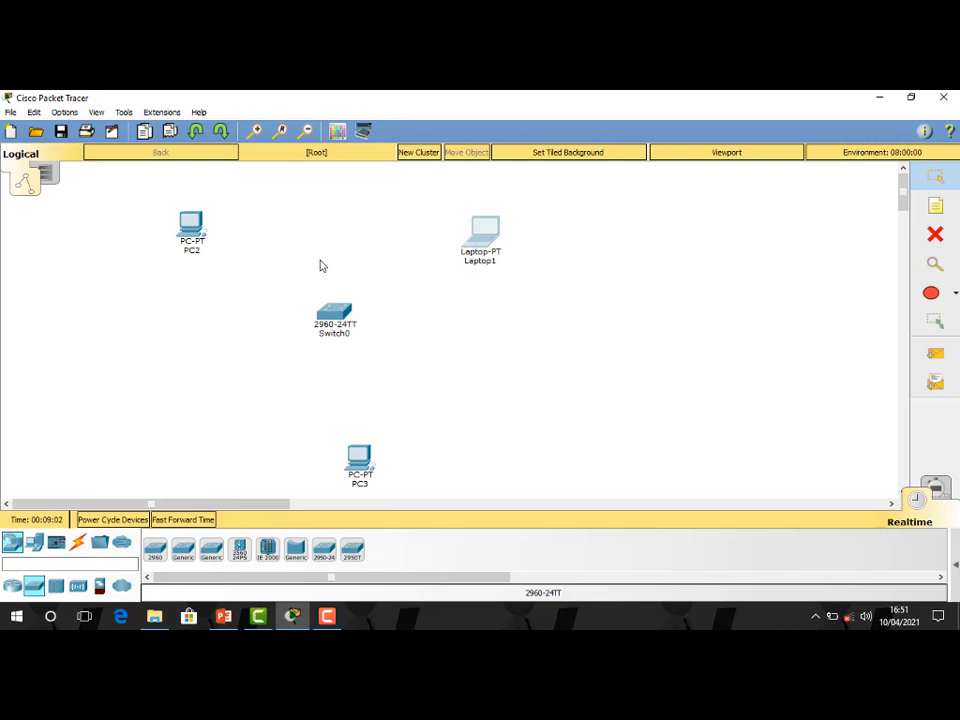
pyautogui.moveTo(318, 262); pyautogui.dragTo(360, 258)
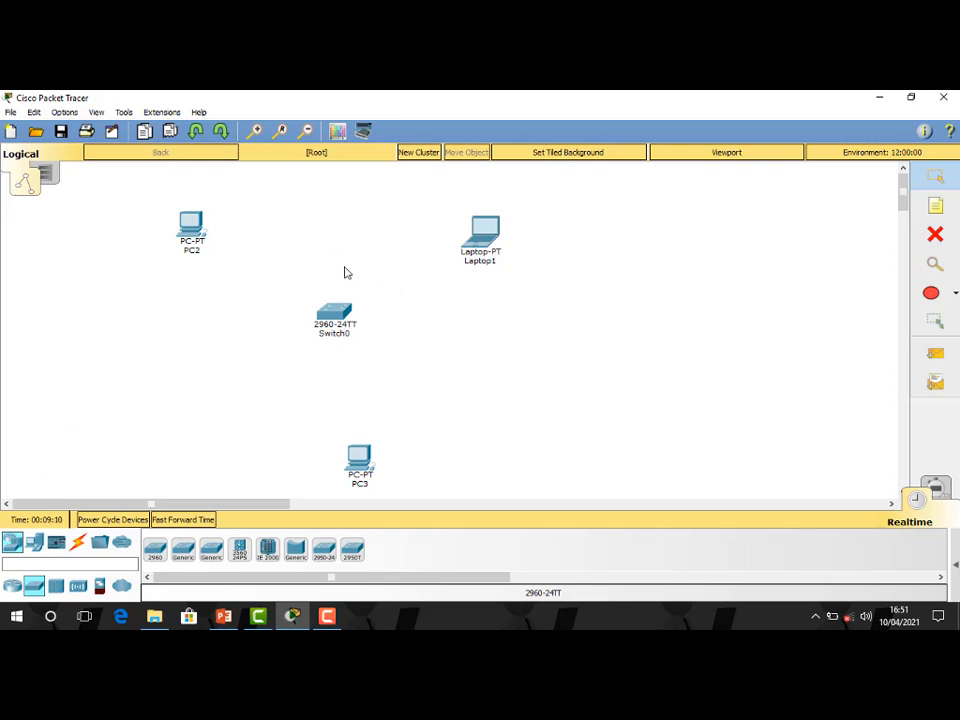
# Step: Connect PC2's FastEthernet0 port to the switch's FastEthernet0/1 port with a copper straight-through cable
pyautogui.click(78, 542)
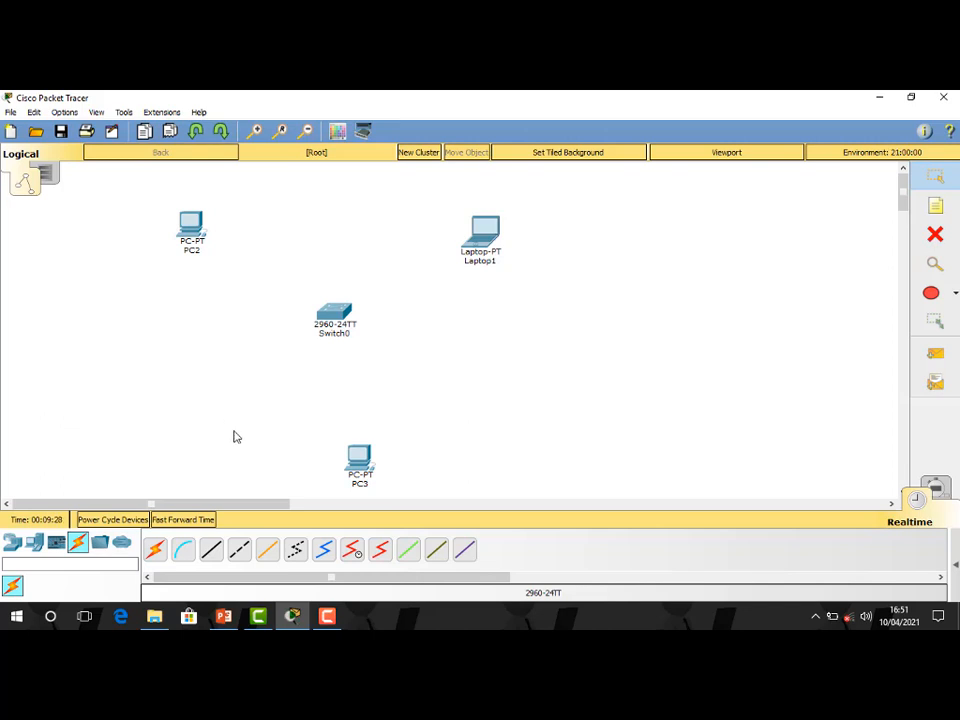
pyautogui.click(211, 550)
pyautogui.click(192, 229)
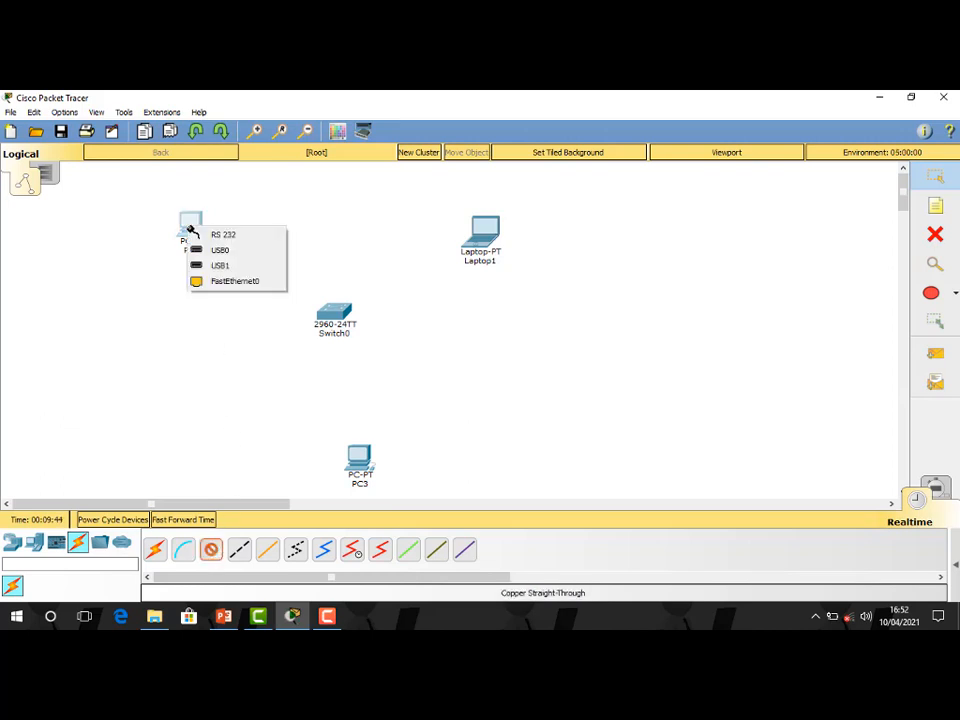
pyautogui.click(225, 285)
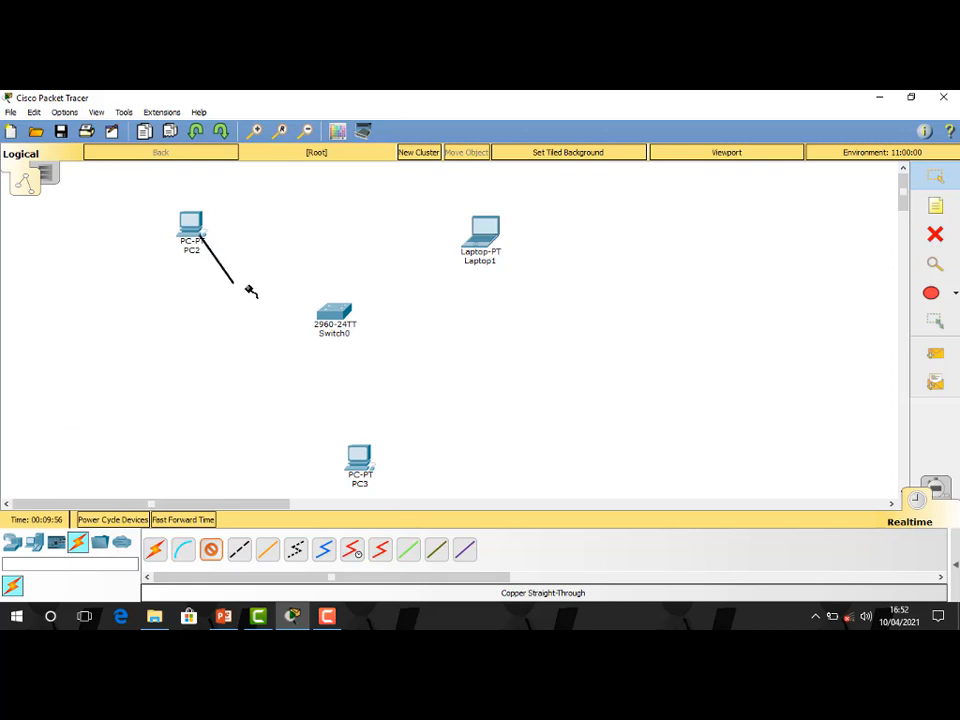
pyautogui.click(338, 315)
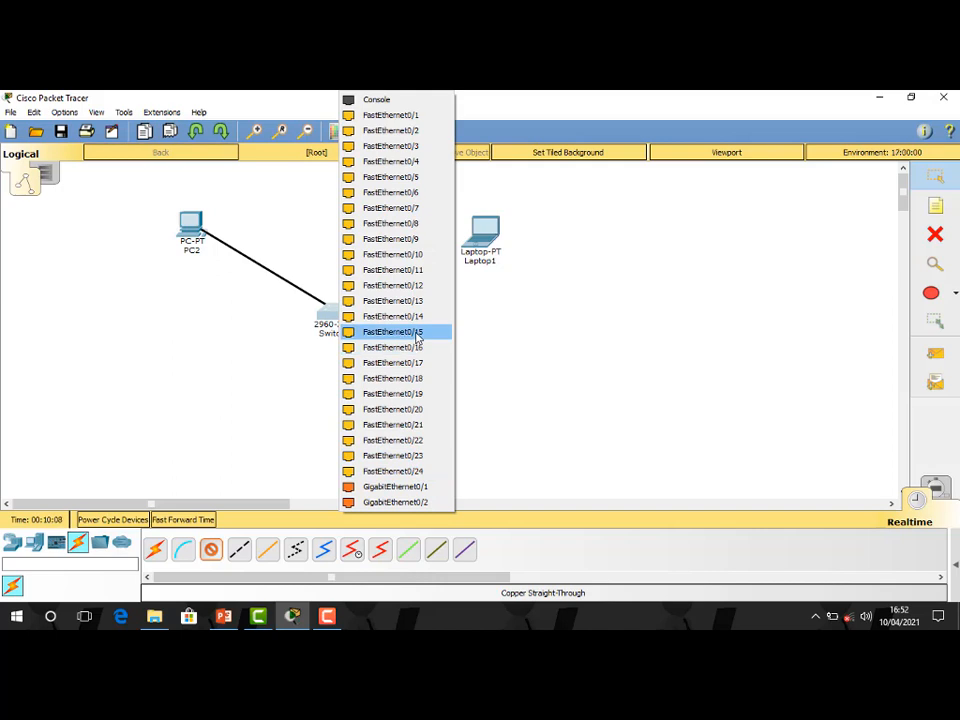
pyautogui.click(405, 115)
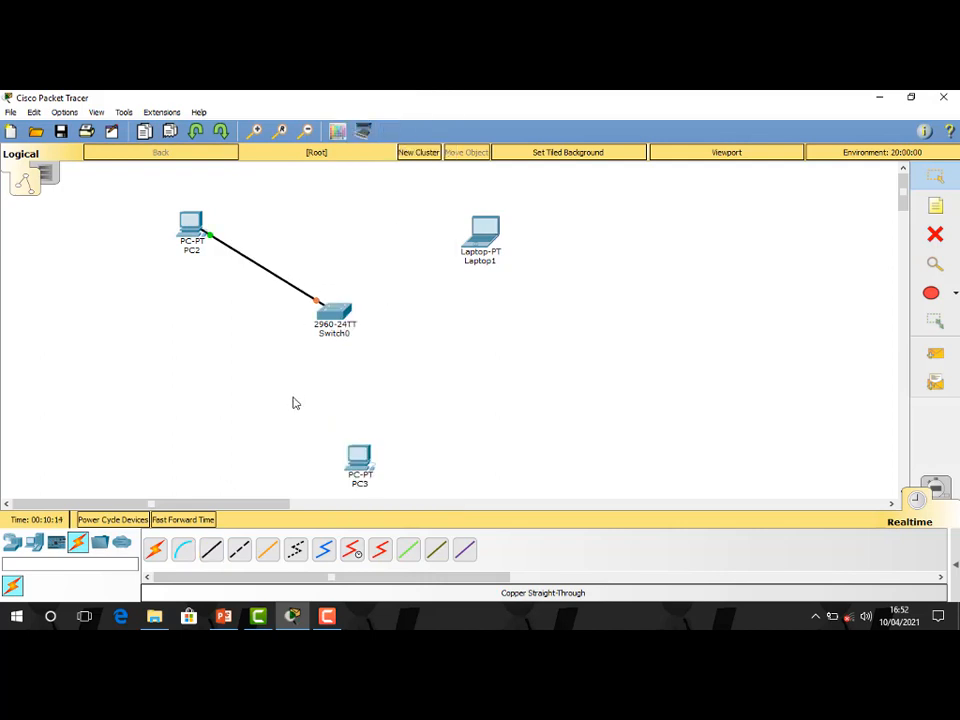
# Step: Connect the laptop's FastEthernet0 port to the switch's FastEthernet0/2 port with a copper straight-through cable
pyautogui.click(156, 553)
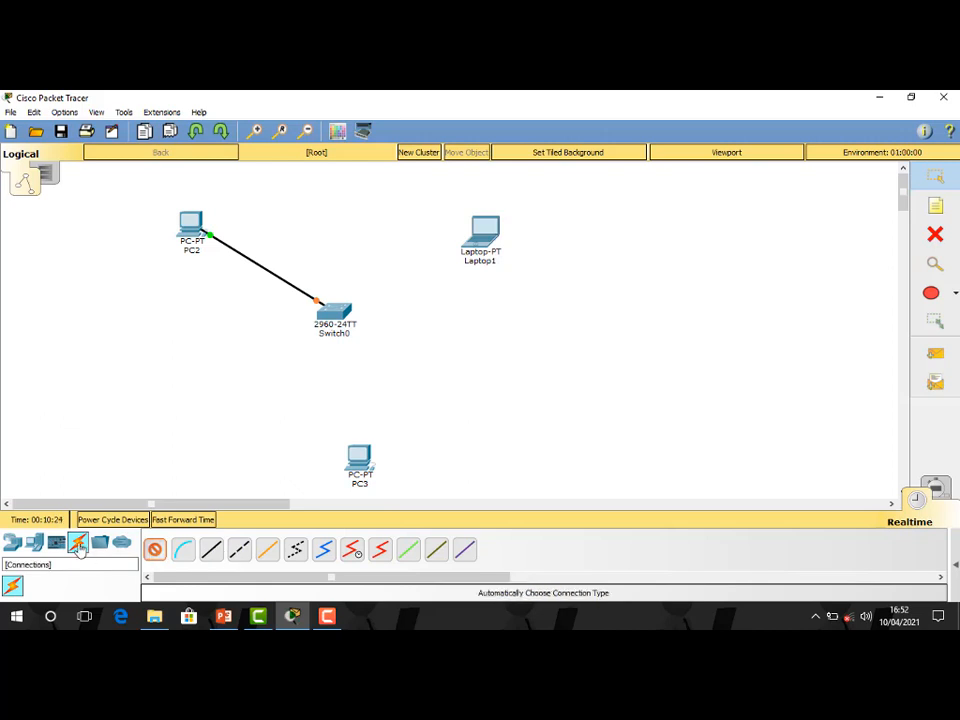
pyautogui.click(213, 552)
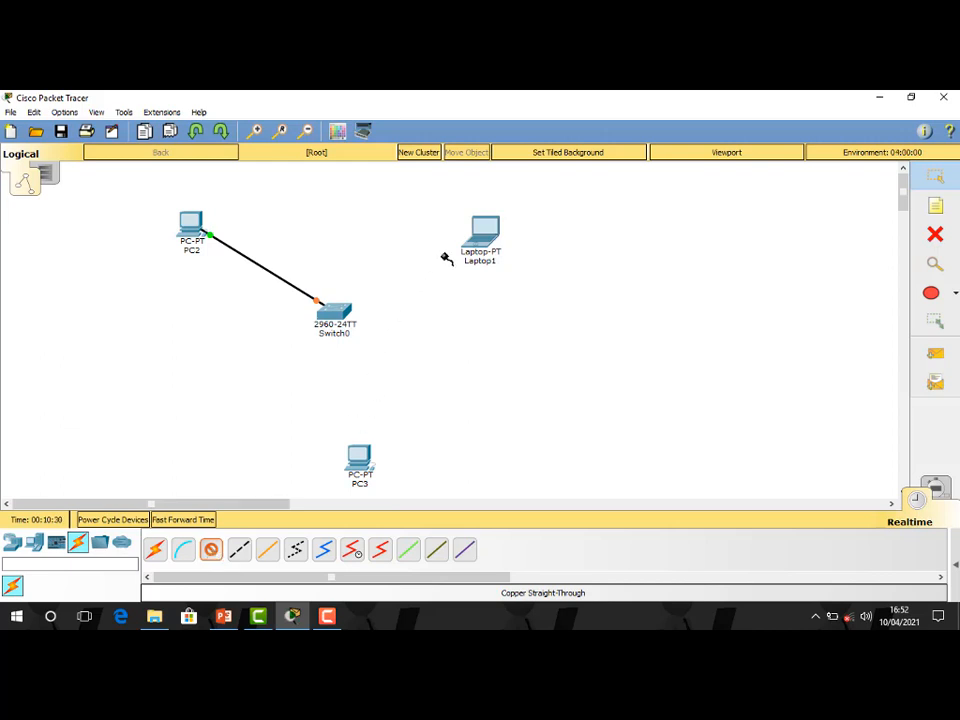
pyautogui.click(483, 233)
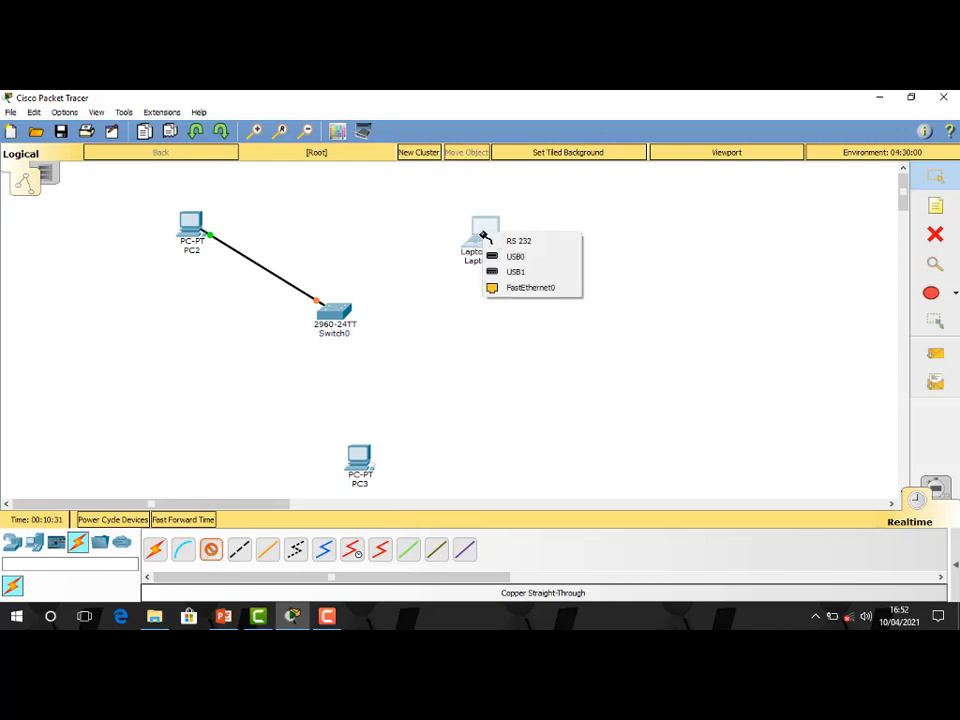
pyautogui.click(527, 286)
pyautogui.click(355, 313)
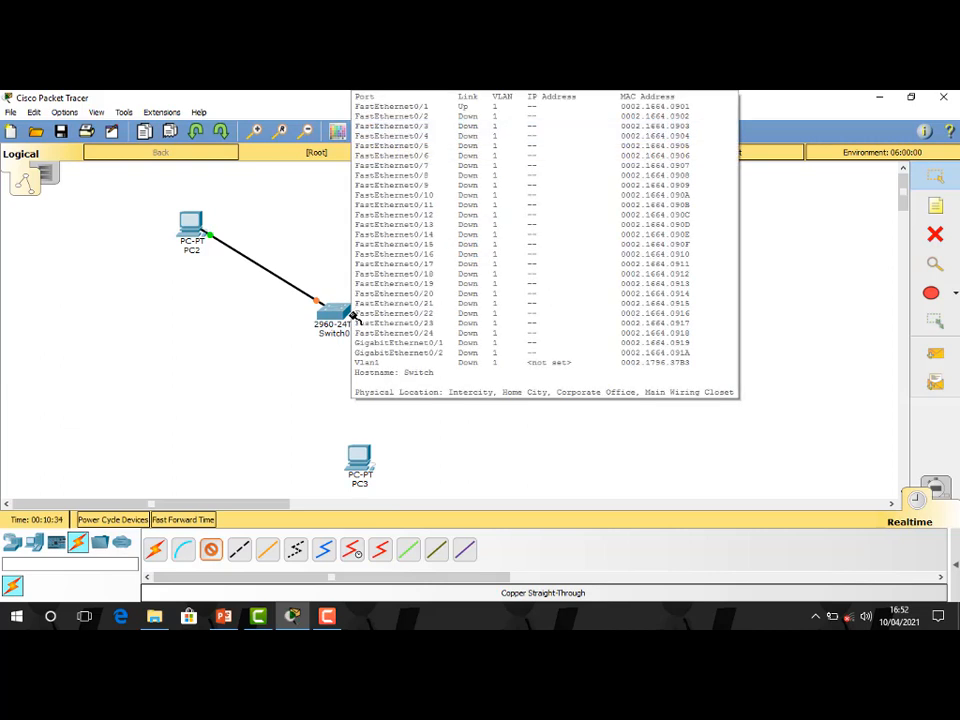
pyautogui.click(339, 314)
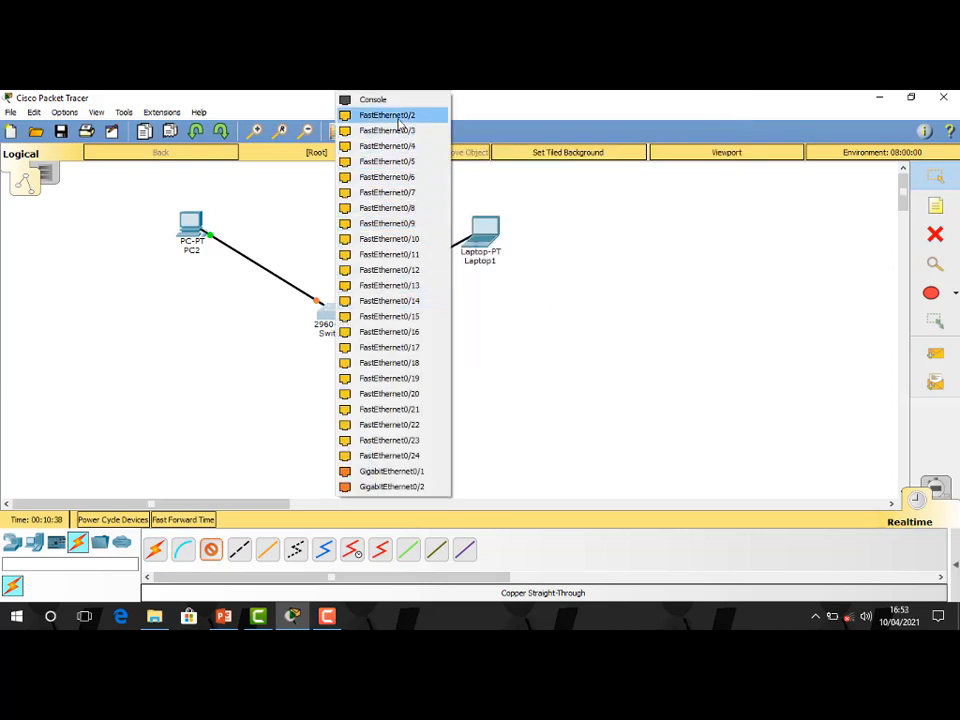
pyautogui.click(398, 118)
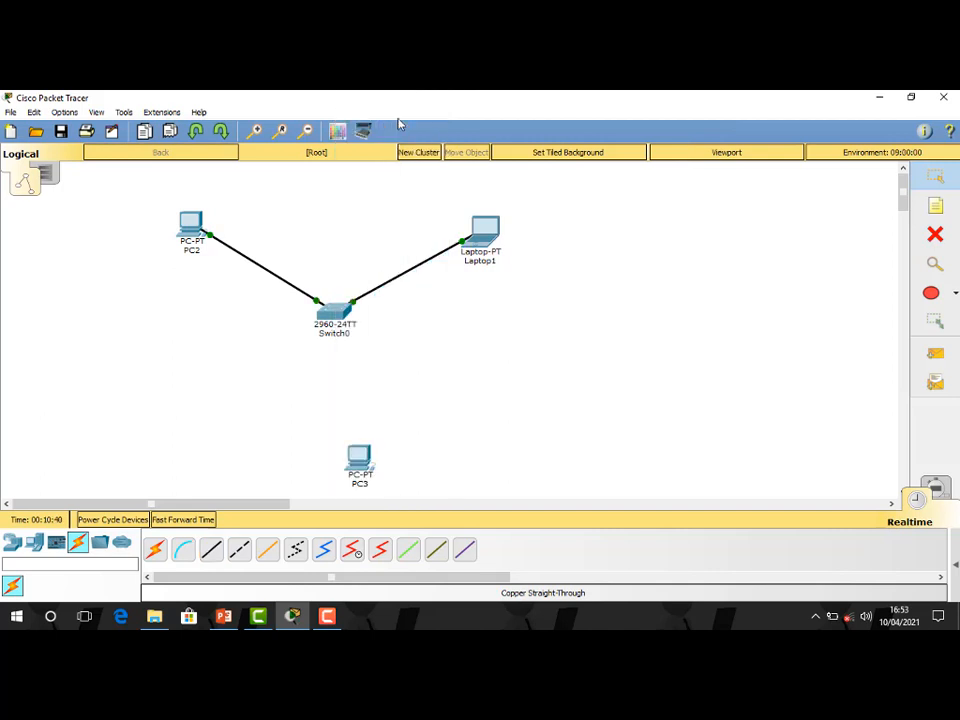
# Step: Connect PC3's FastEthernet0 port to the switch's FastEthernet0/3 port with a copper straight-through cable
pyautogui.click(212, 520)
pyautogui.click(211, 549)
pyautogui.click(366, 468)
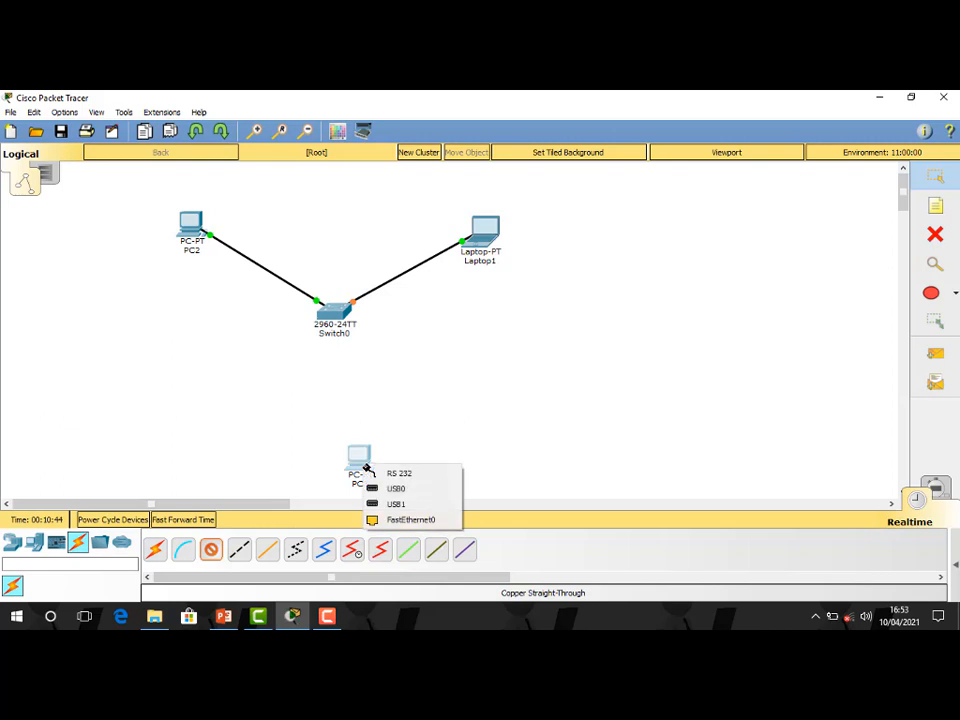
pyautogui.click(407, 520)
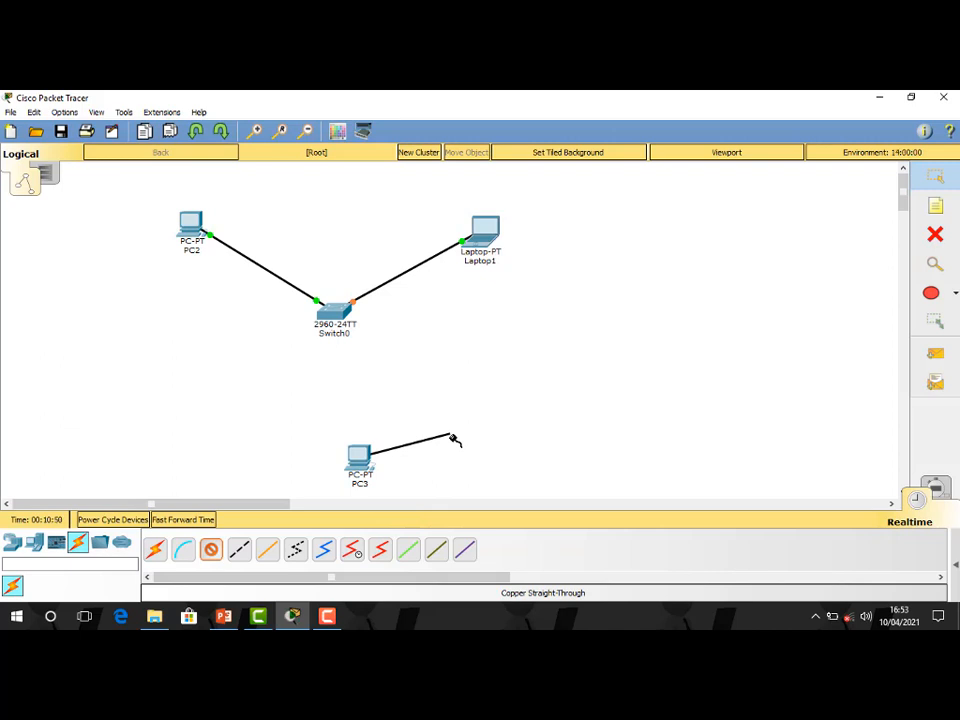
pyautogui.click(340, 312)
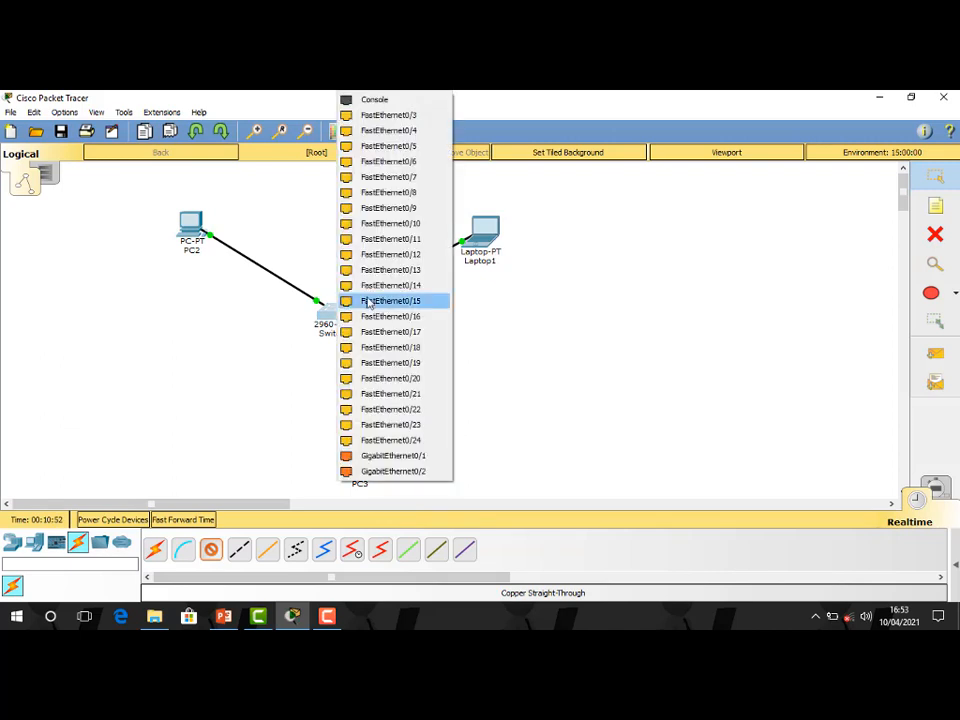
pyautogui.click(390, 118)
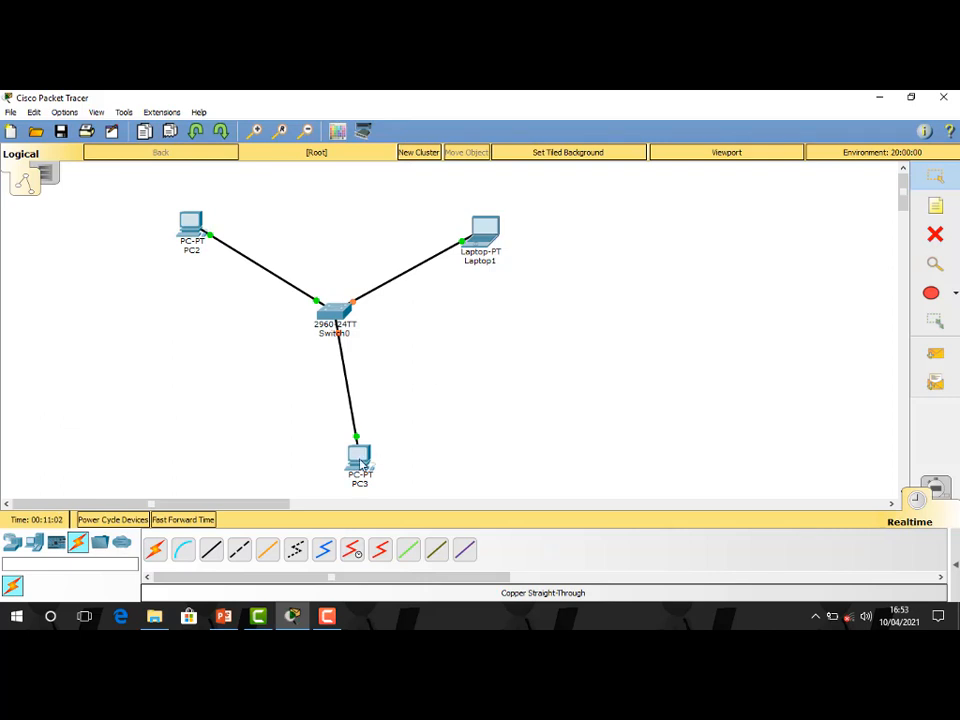
# Step: Move the laptop and both PCs closer to the switch, with PC3 directly below it, for a compact star layout
pyautogui.moveTo(360, 456); pyautogui.dragTo(338, 455)
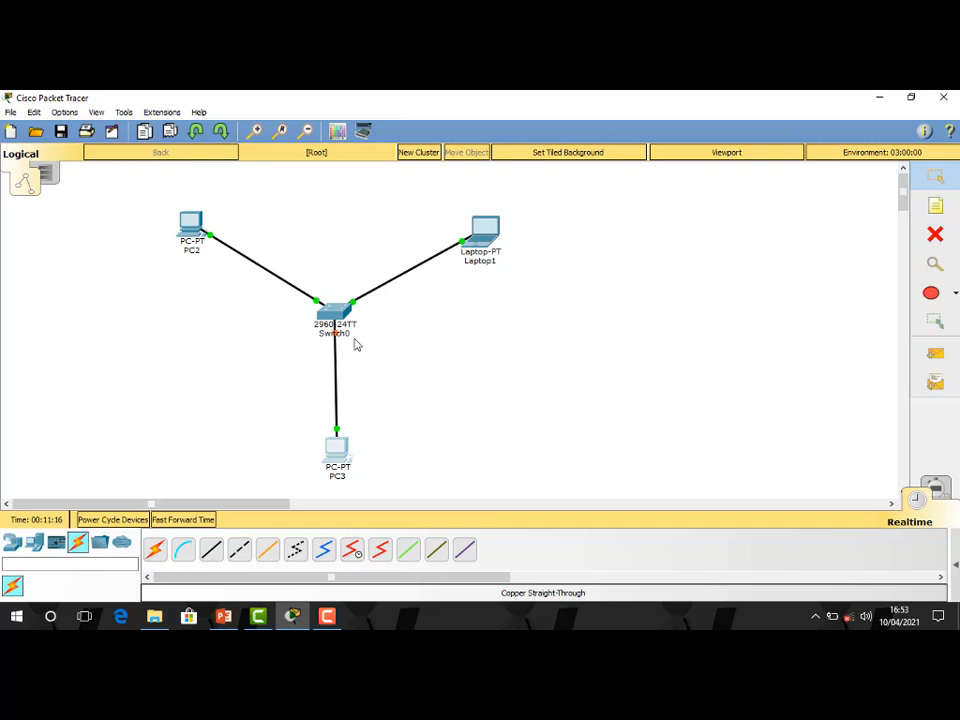
pyautogui.moveTo(482, 232); pyautogui.dragTo(457, 245)
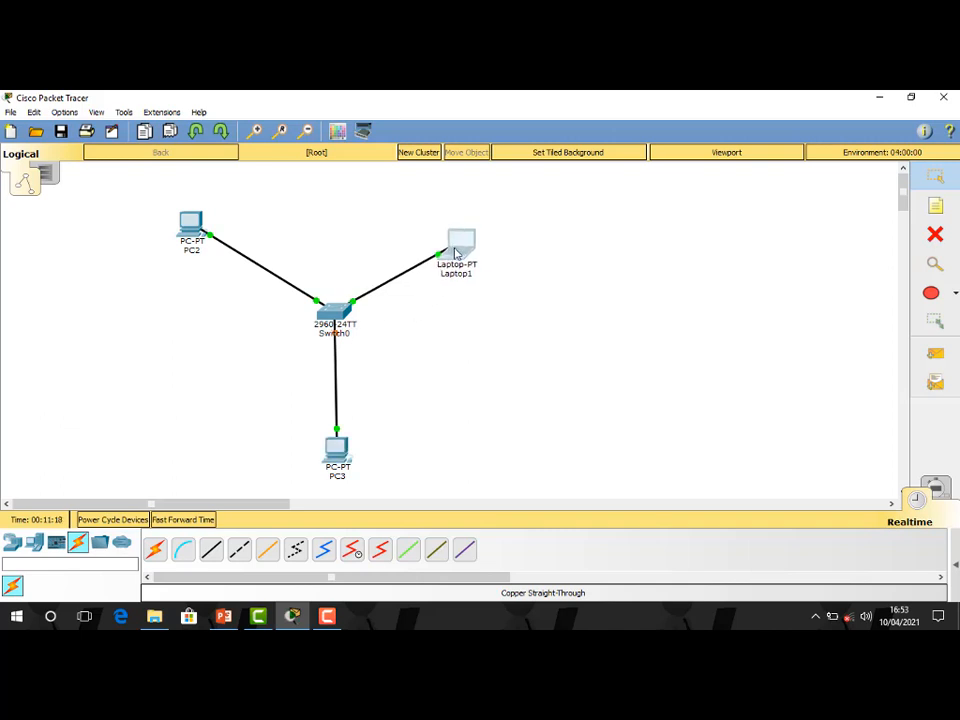
pyautogui.moveTo(190, 224); pyautogui.dragTo(218, 244)
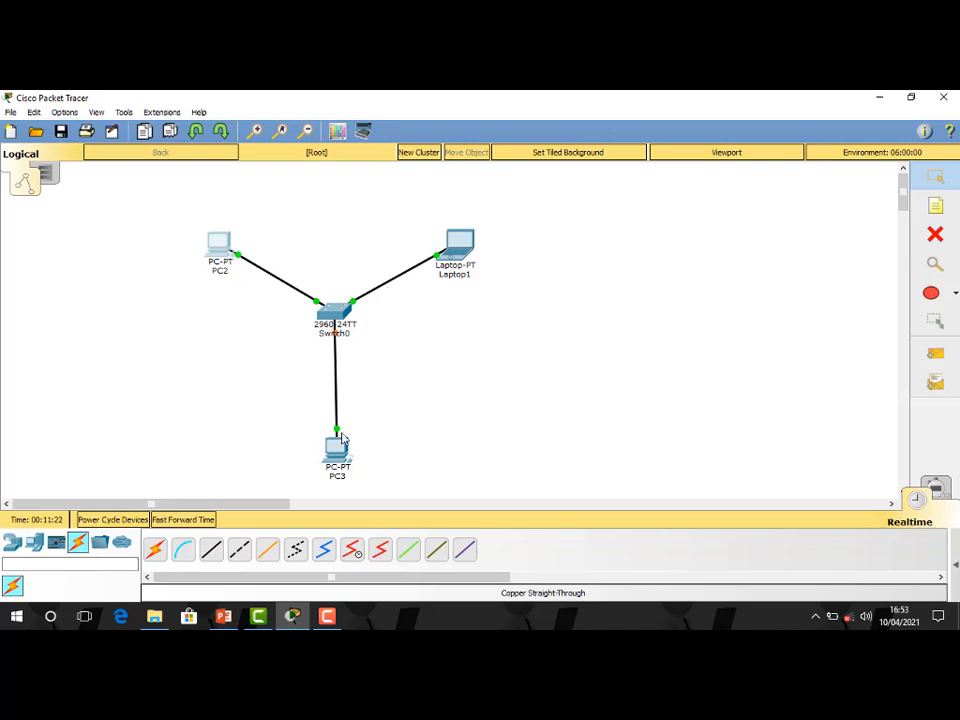
pyautogui.moveTo(334, 443); pyautogui.dragTo(334, 428)
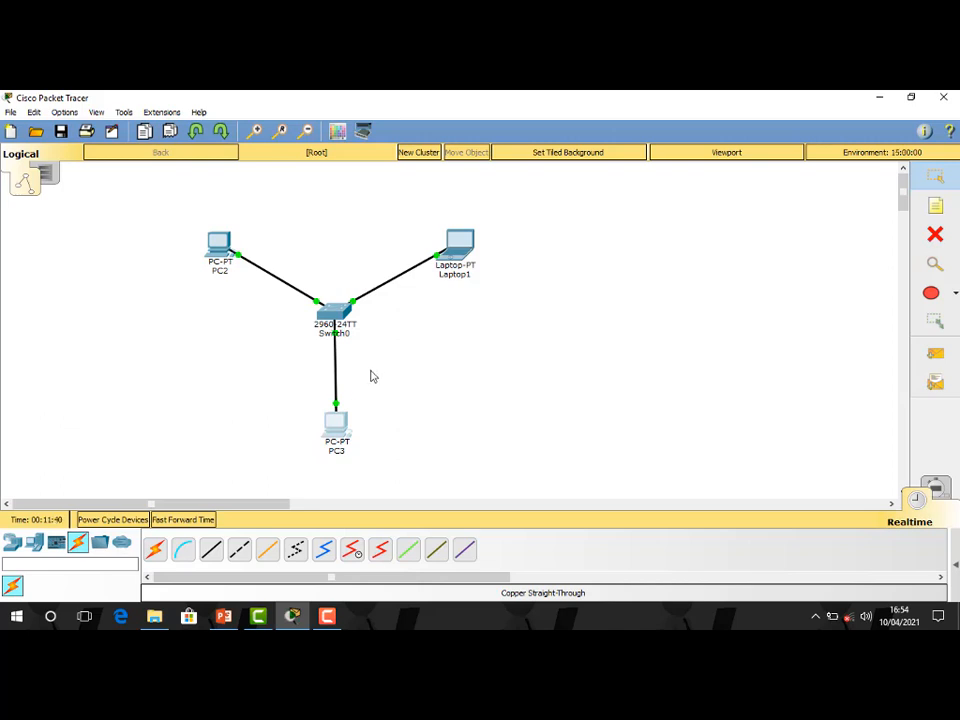
# Step: Examine the switch's configuration for interfaces FastEthernet0/1 through FastEthernet0/4, and close its window
pyautogui.click(336, 316)
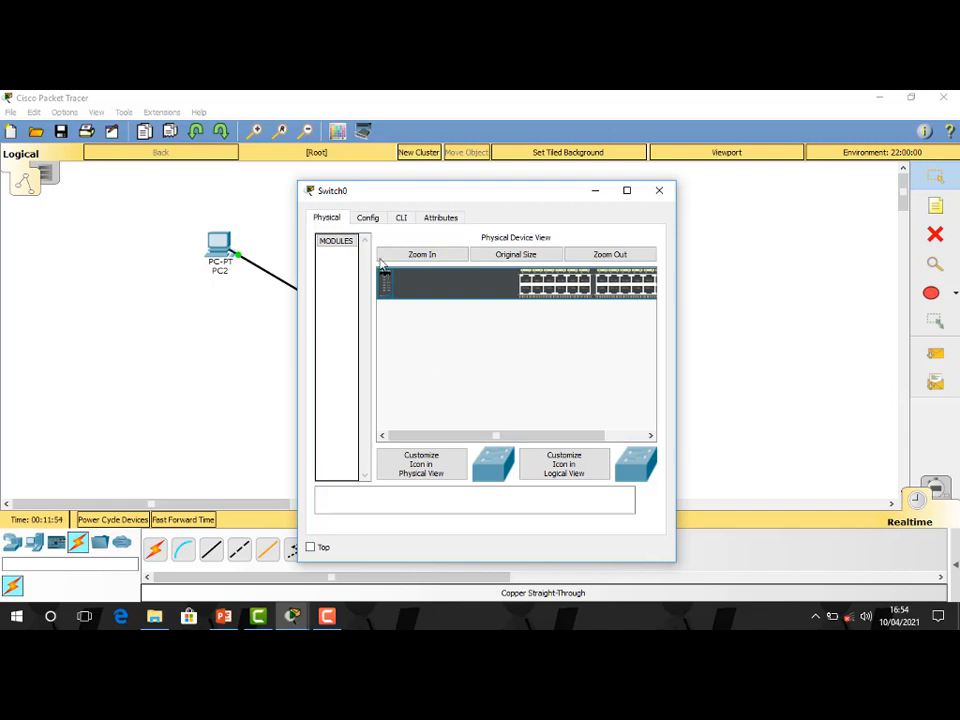
pyautogui.click(369, 219)
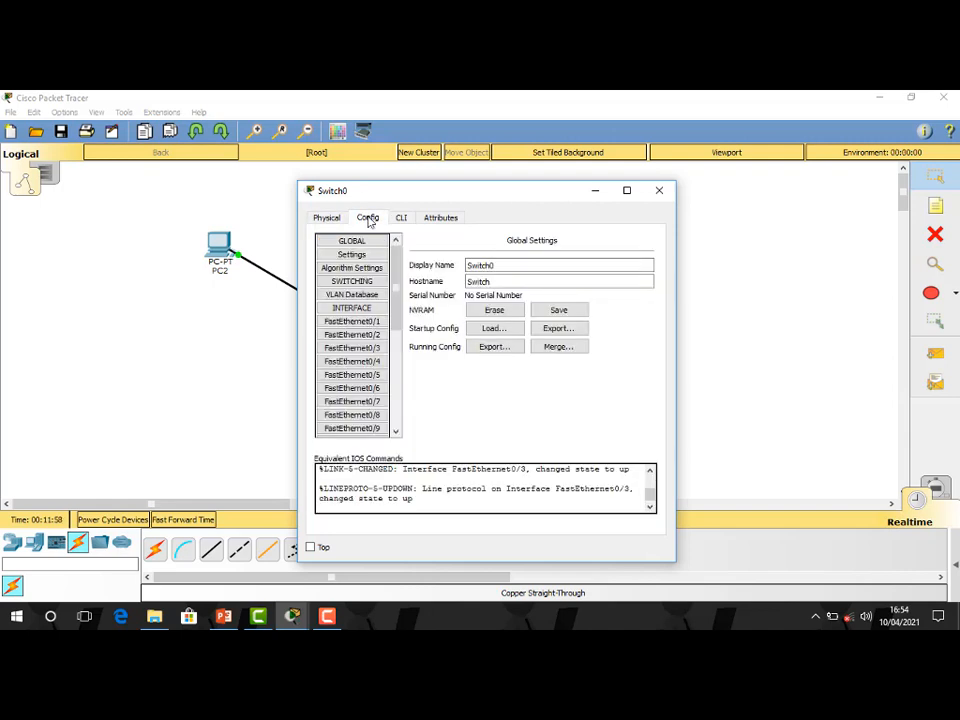
pyautogui.click(369, 322)
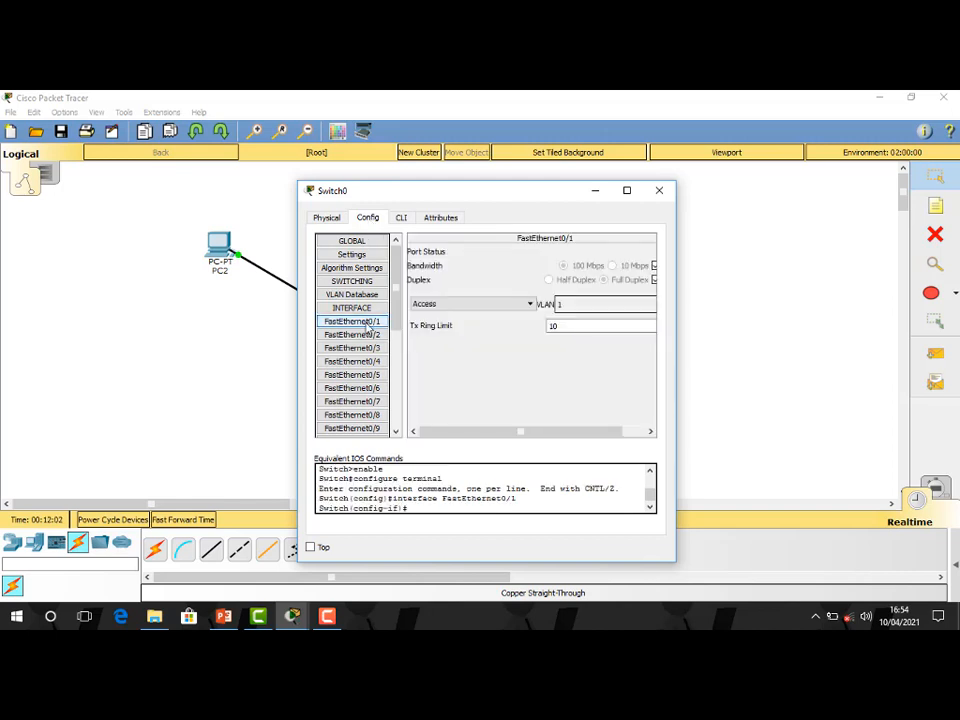
pyautogui.click(366, 335)
pyautogui.click(364, 349)
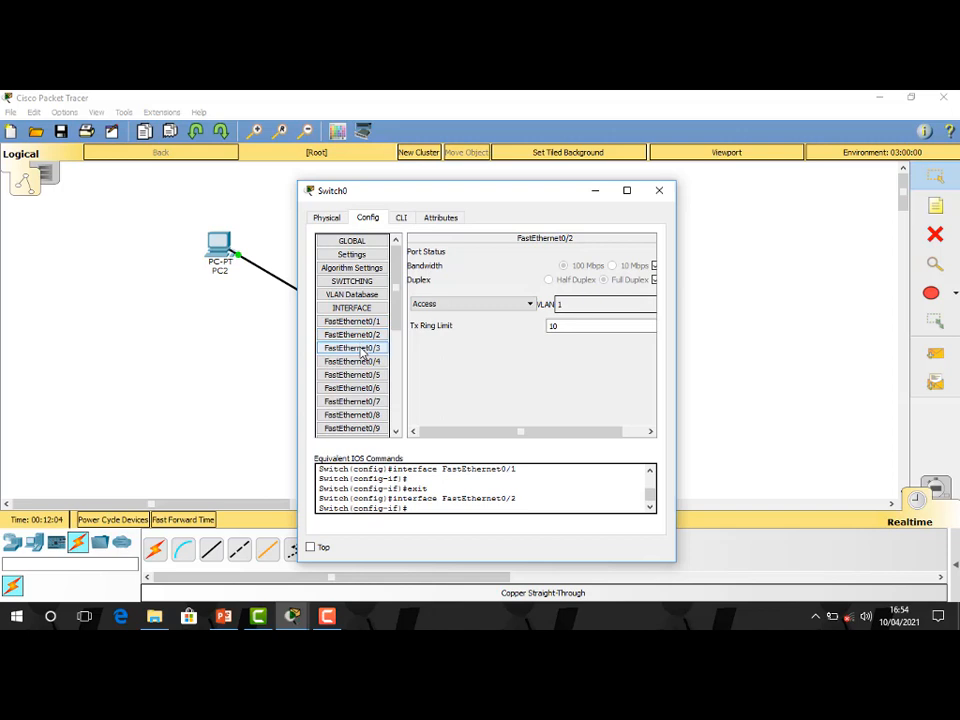
pyautogui.click(363, 361)
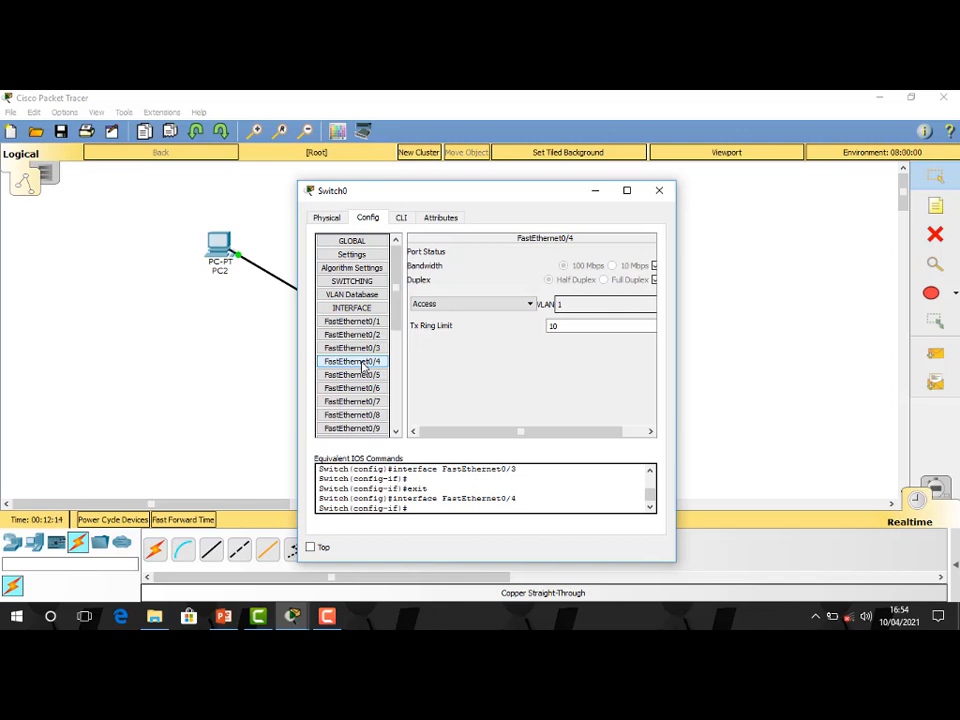
pyautogui.click(660, 190)
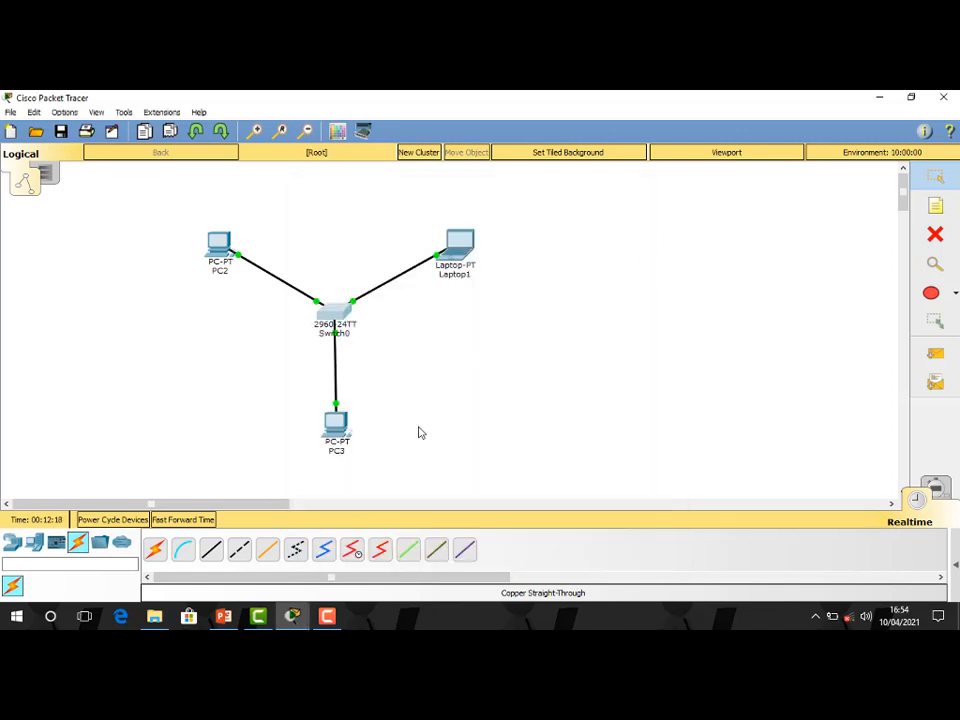
# Step: Assign the laptop's FastEthernet0 interface the static IP address 192.160.2.2 with subnet mask 255.255.255.0, and close its window
pyautogui.click(462, 246)
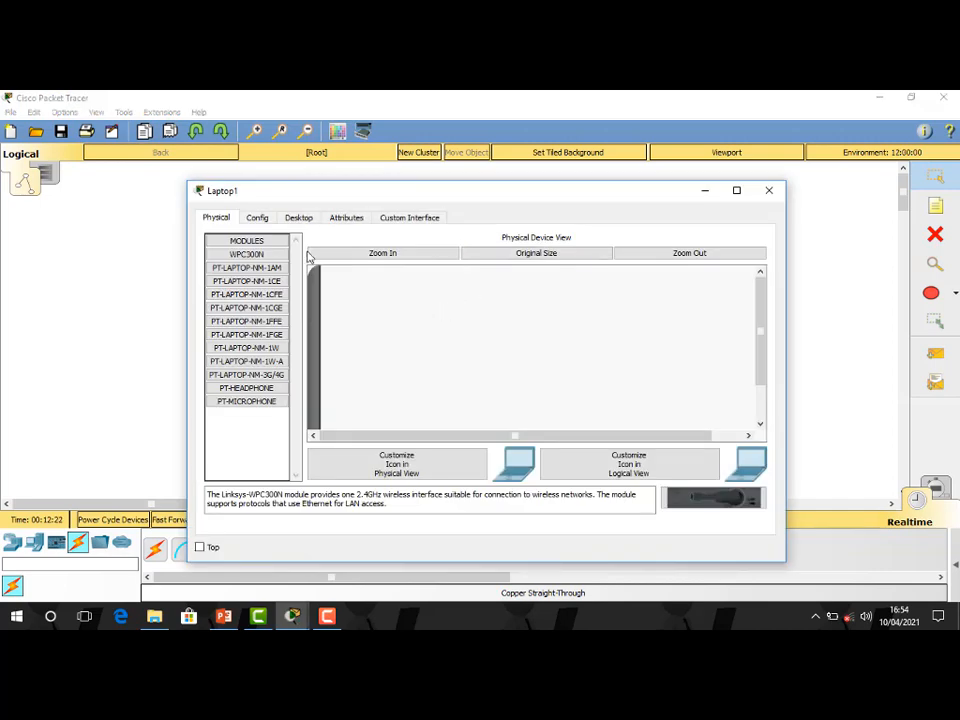
pyautogui.click(257, 217)
pyautogui.click(250, 298)
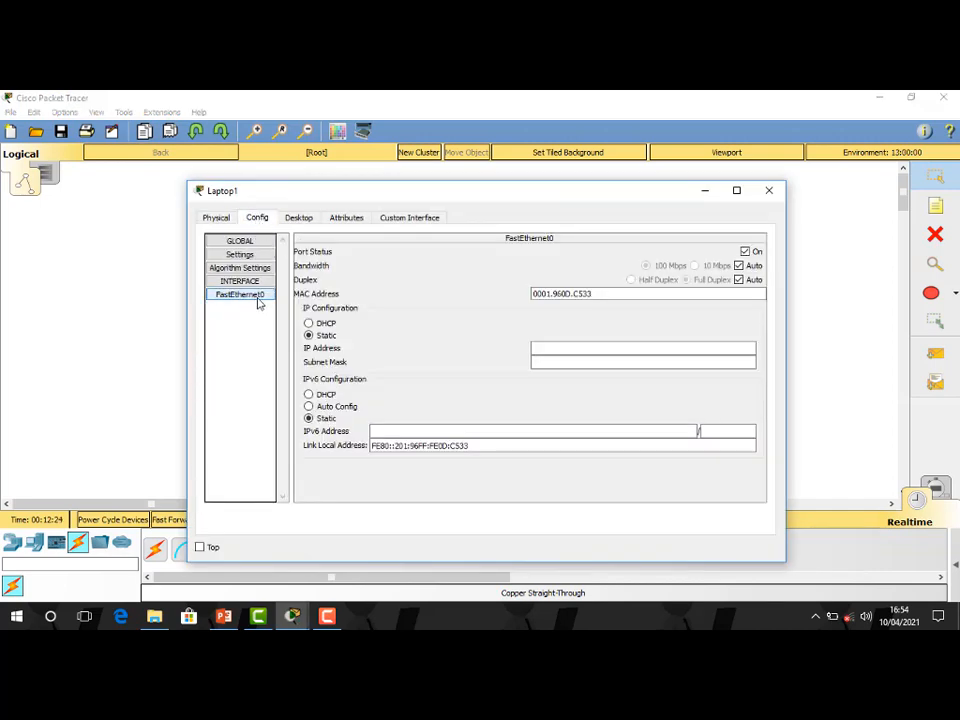
pyautogui.click(308, 336)
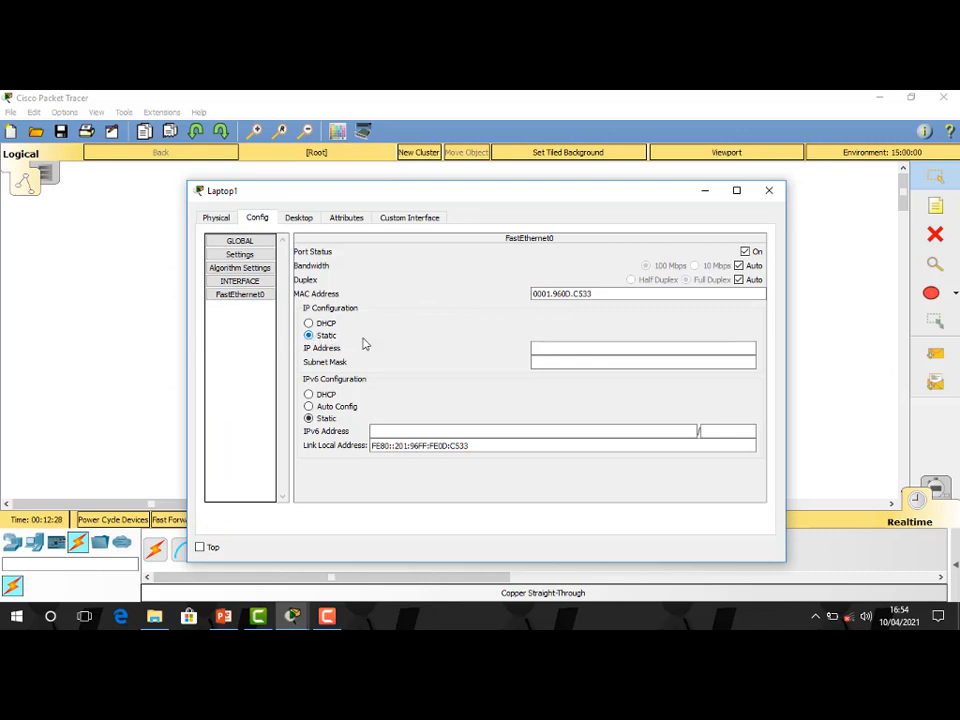
pyautogui.click(548, 348)
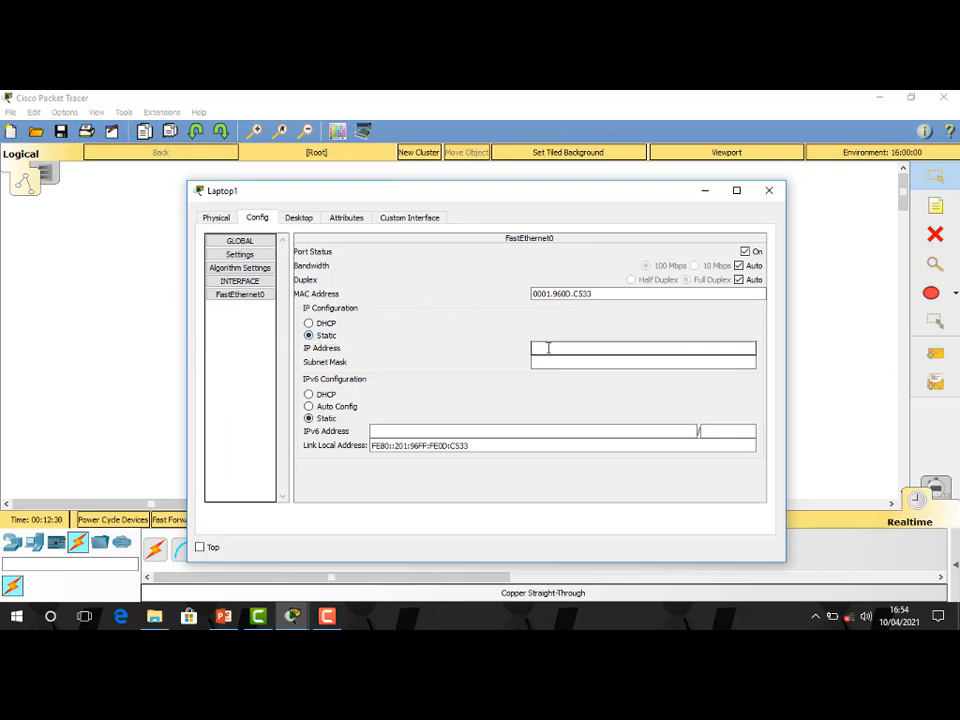
pyautogui.write('192.16')
pyautogui.write('8.2.2')
pyautogui.click(664, 364)
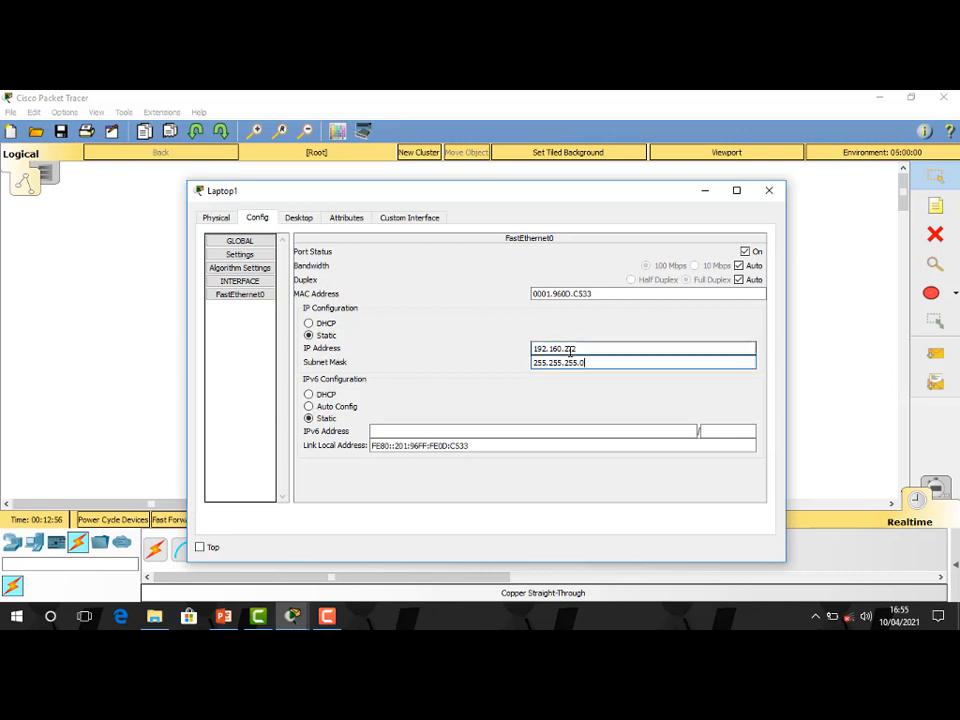
pyautogui.moveTo(572, 348); pyautogui.dragTo(536, 351)
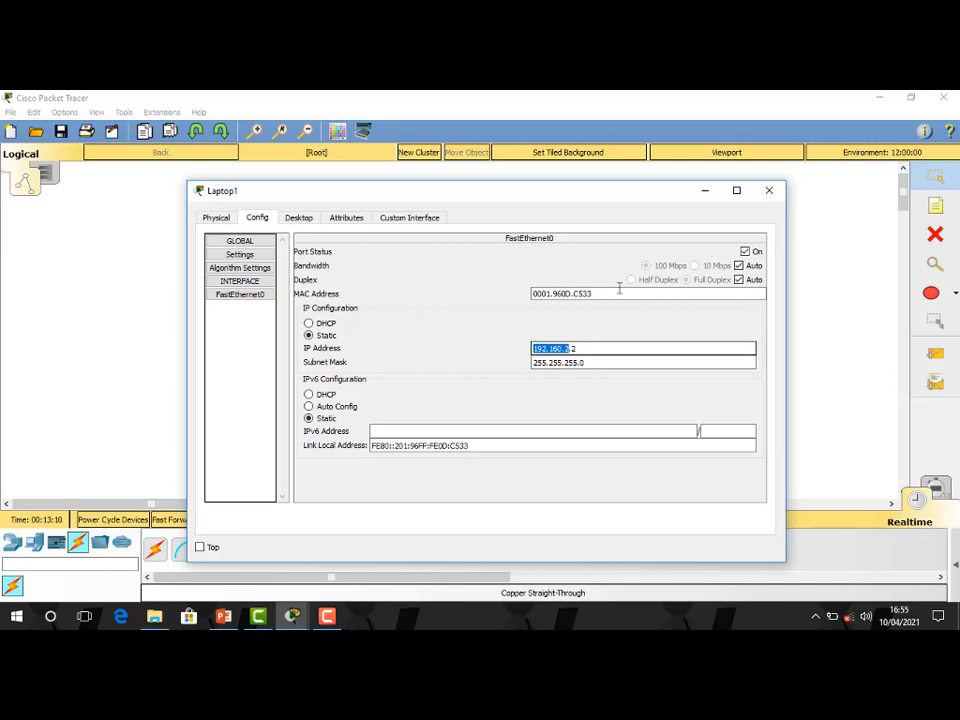
pyautogui.click(767, 191)
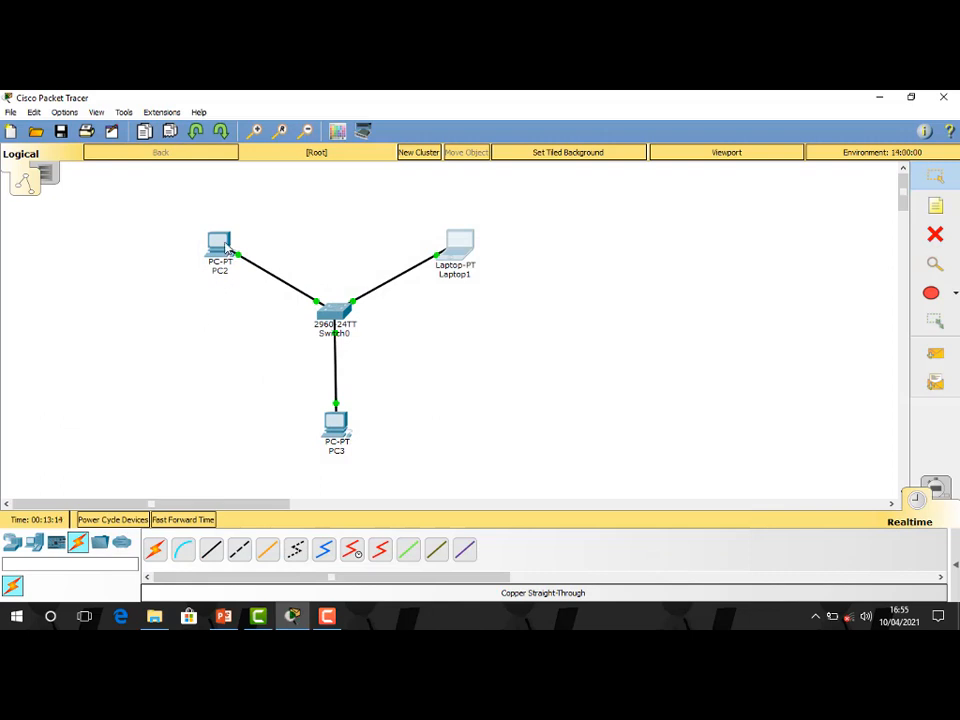
# Step: Assign PC2's FastEthernet0 interface the IP address 192.162.2.3 with subnet mask 255.255.255.0, and close its window
pyautogui.moveTo(226, 248)
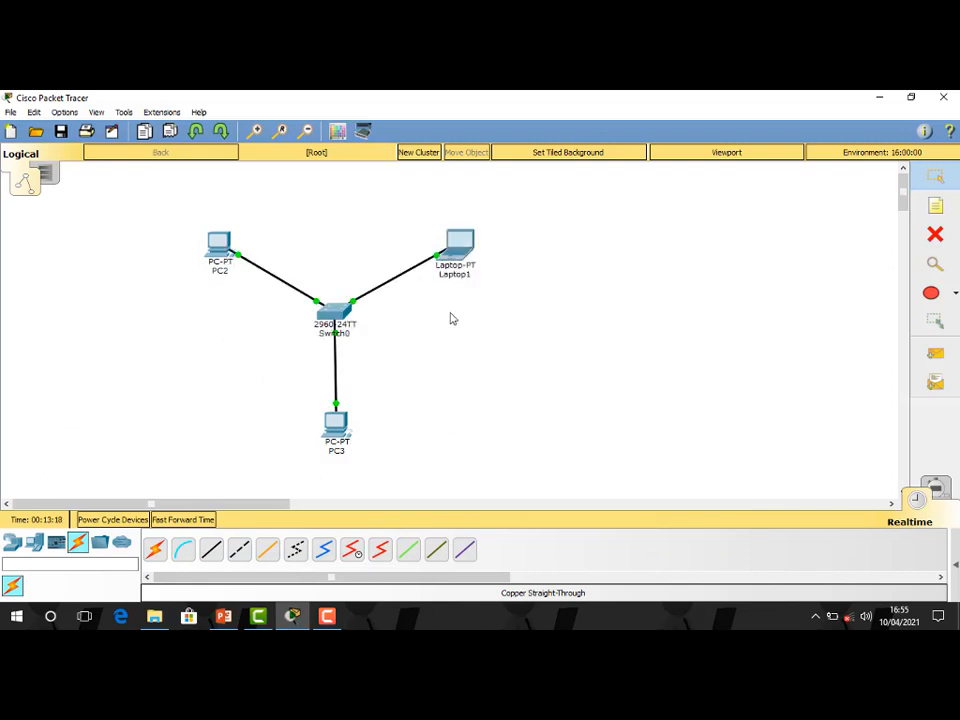
pyautogui.moveTo(464, 250)
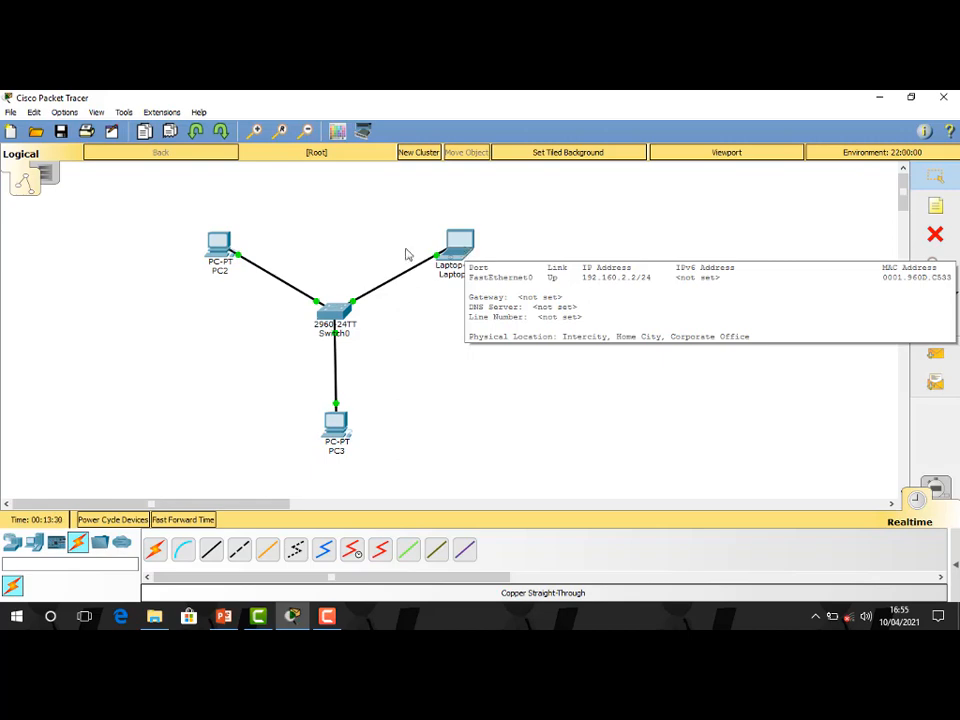
pyautogui.click(222, 248)
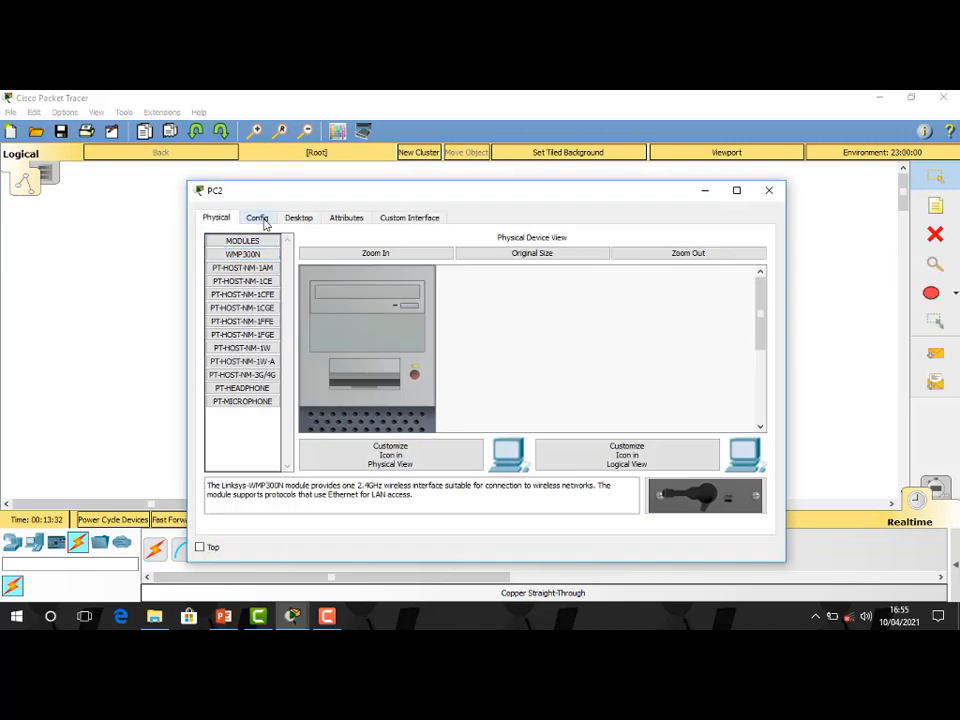
pyautogui.click(257, 217)
pyautogui.click(253, 299)
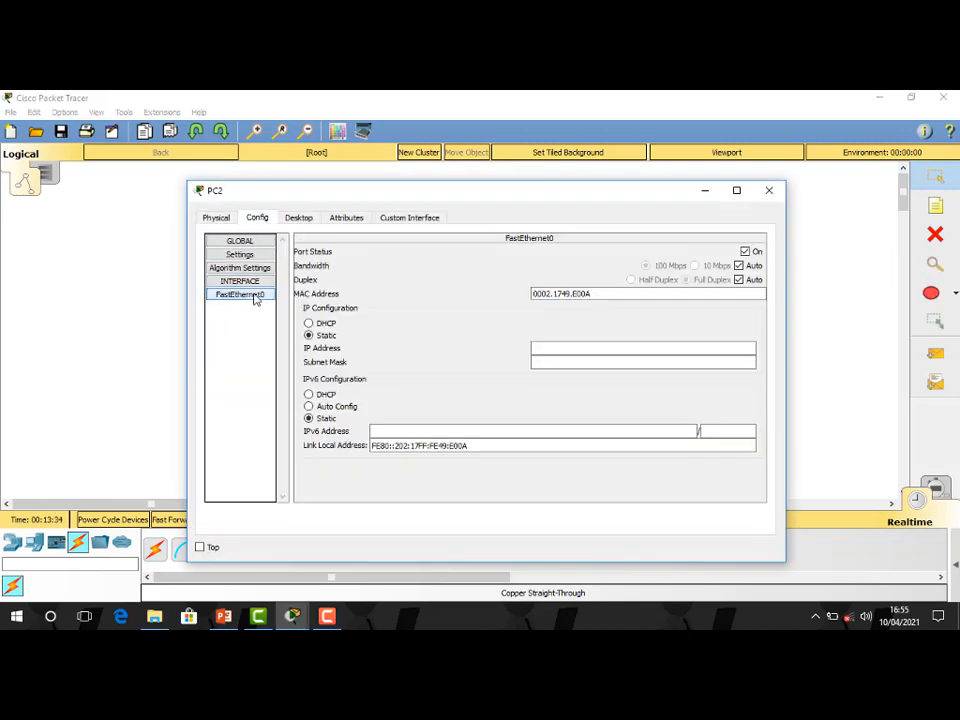
pyautogui.click(582, 346)
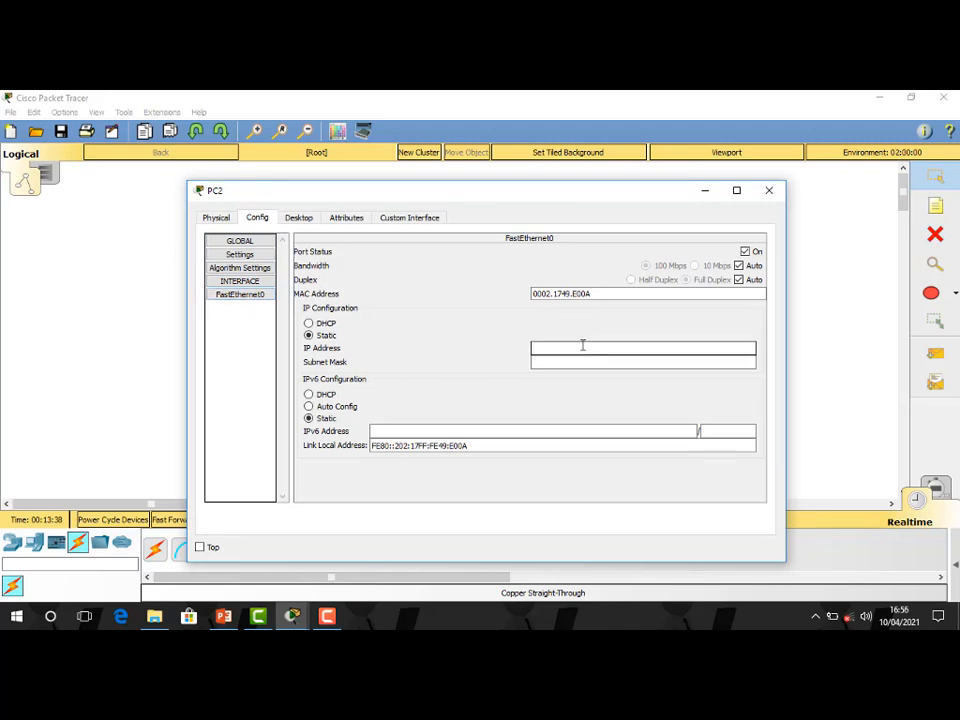
pyautogui.write('192.162.2.3')
pyautogui.moveTo(578, 348); pyautogui.dragTo(534, 344)
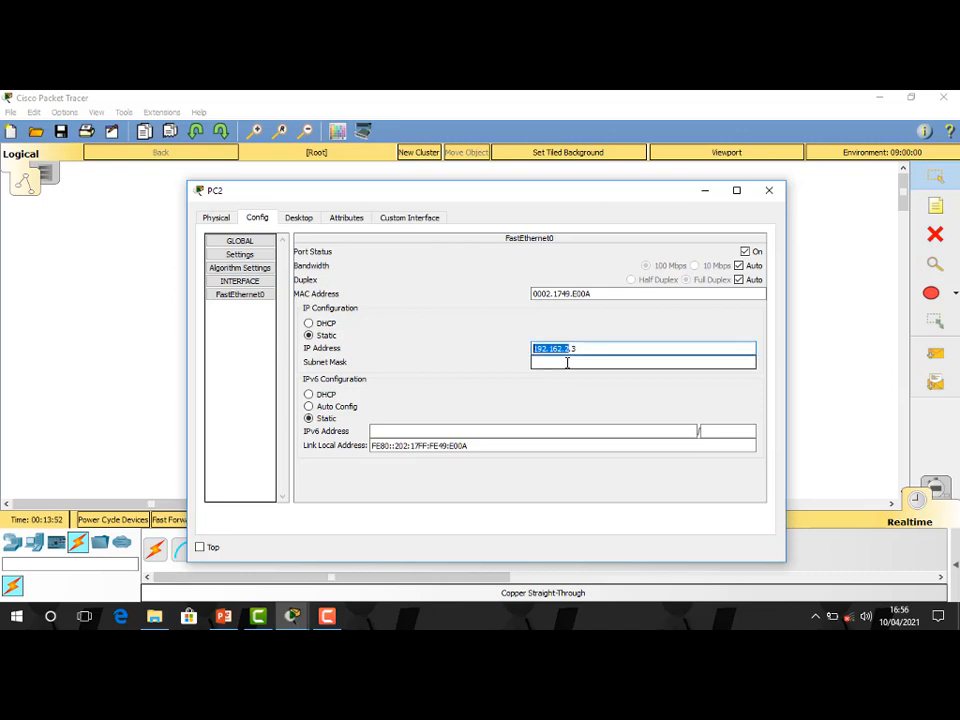
pyautogui.click(567, 363)
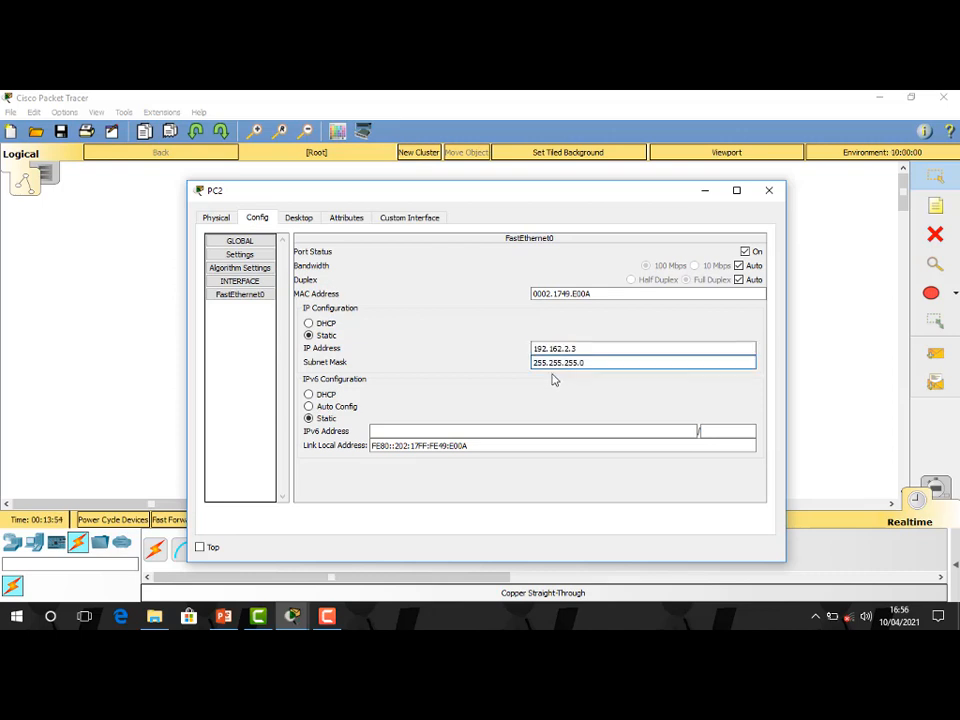
pyautogui.click(769, 190)
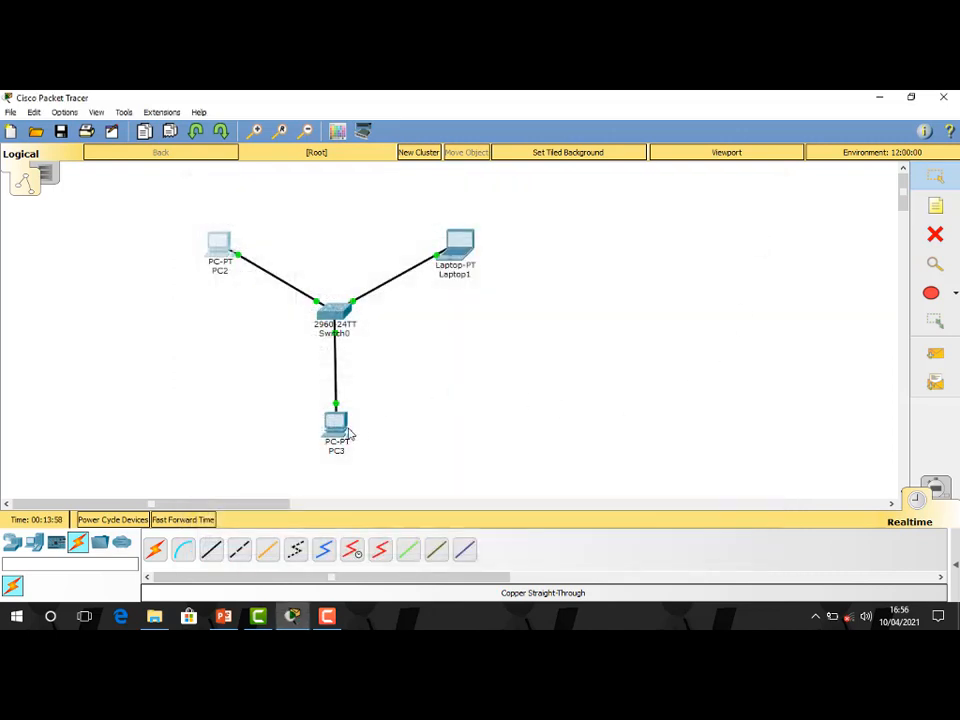
# Step: Correct the IP address of PC2's FastEthernet0 interface to 192.160.2.3 and close its window
pyautogui.moveTo(349, 432)
pyautogui.moveTo(218, 251)
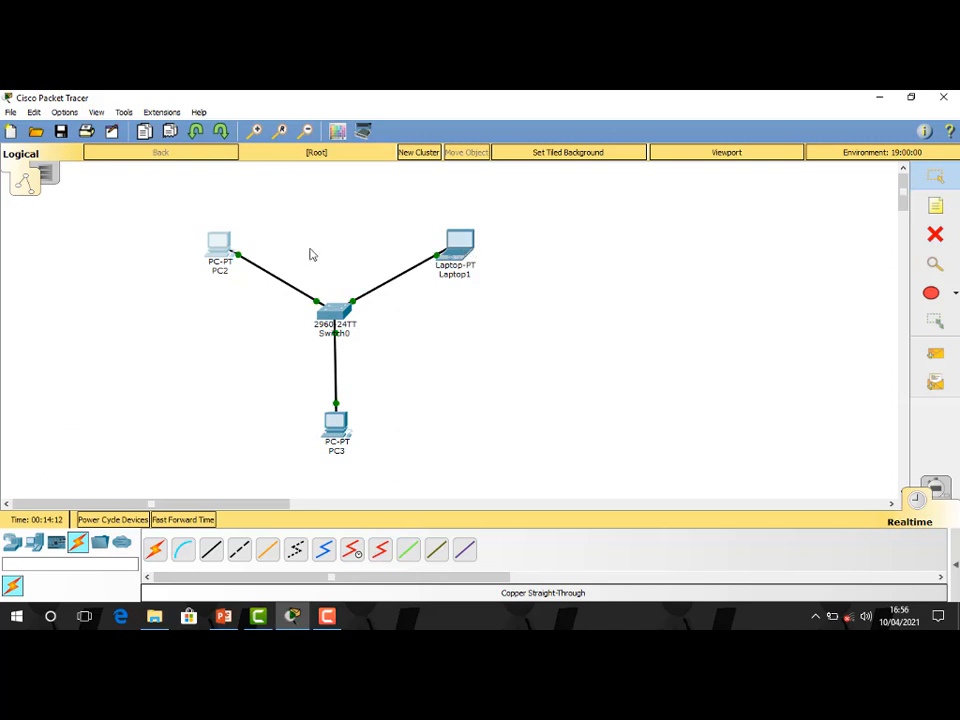
pyautogui.click(223, 248)
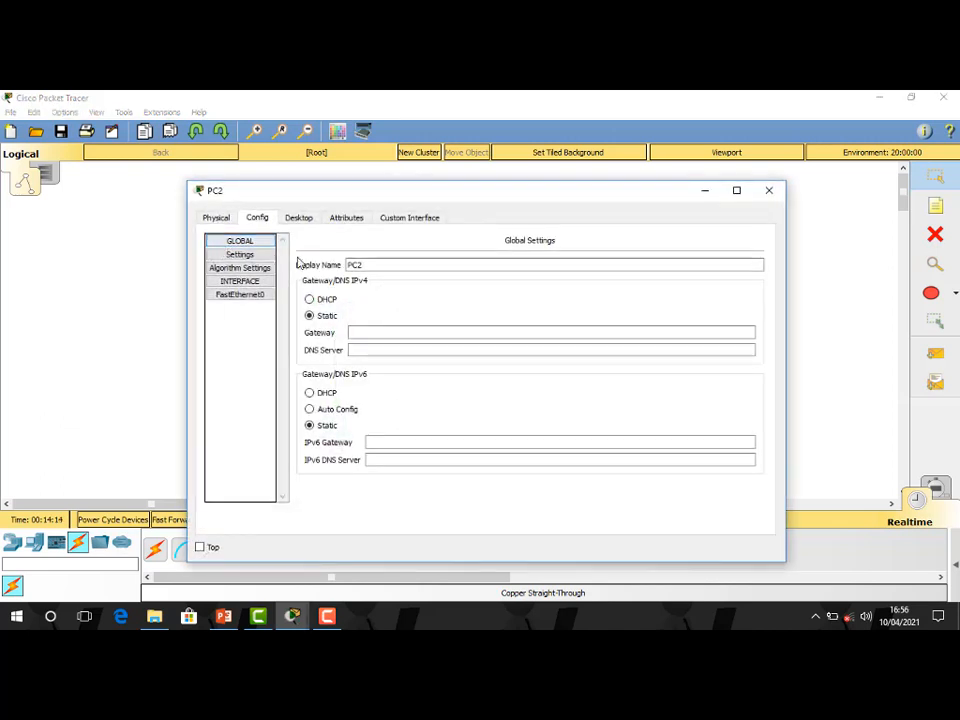
pyautogui.click(245, 295)
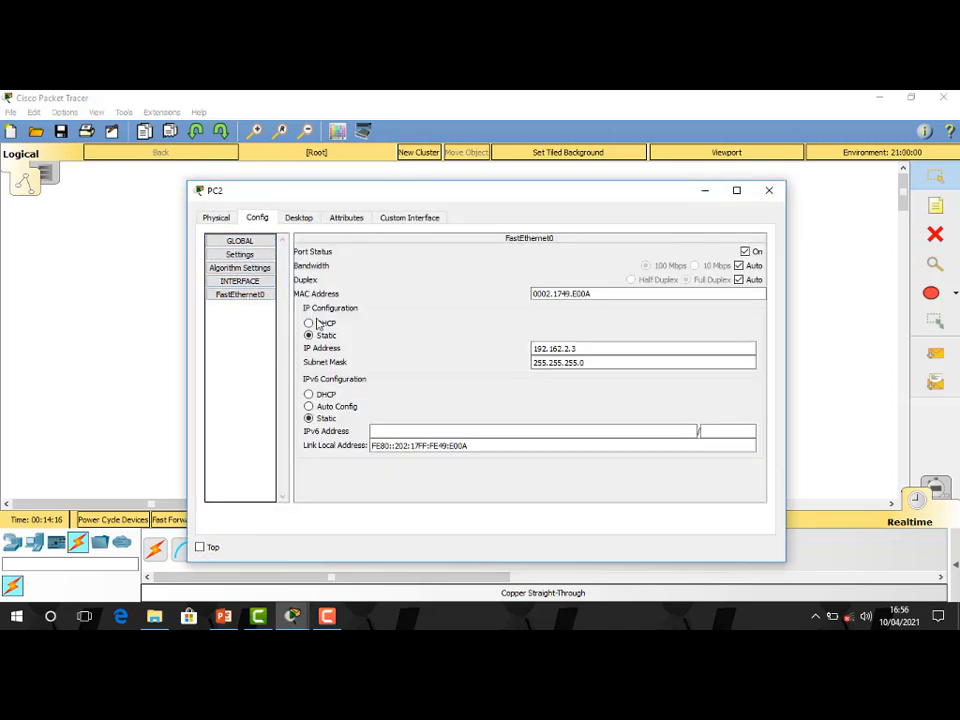
pyautogui.click(549, 348)
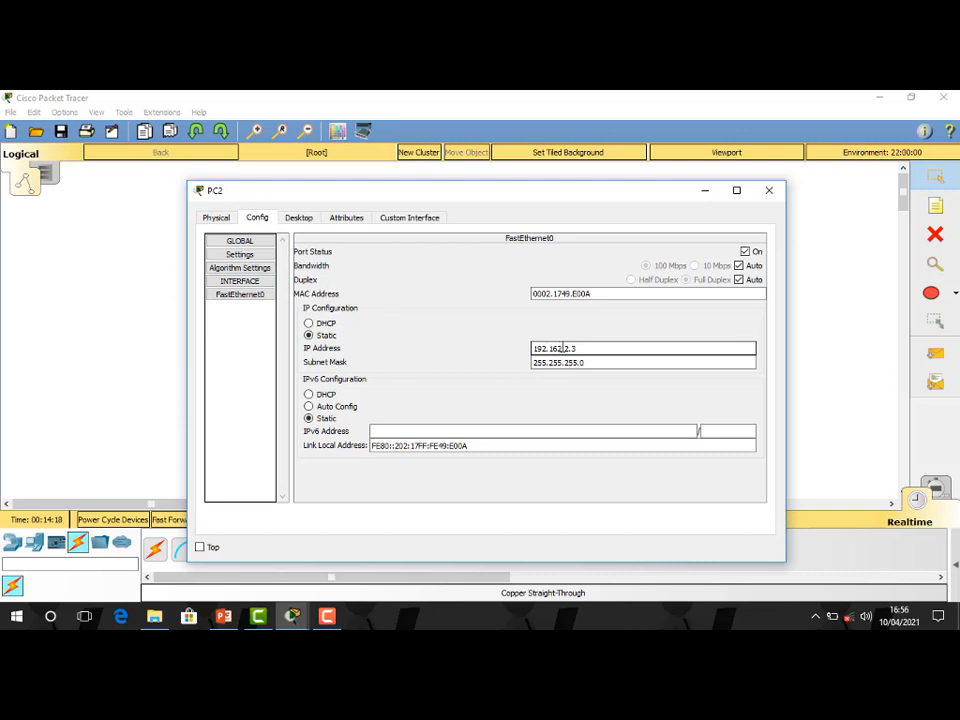
pyautogui.press('BackSpace')
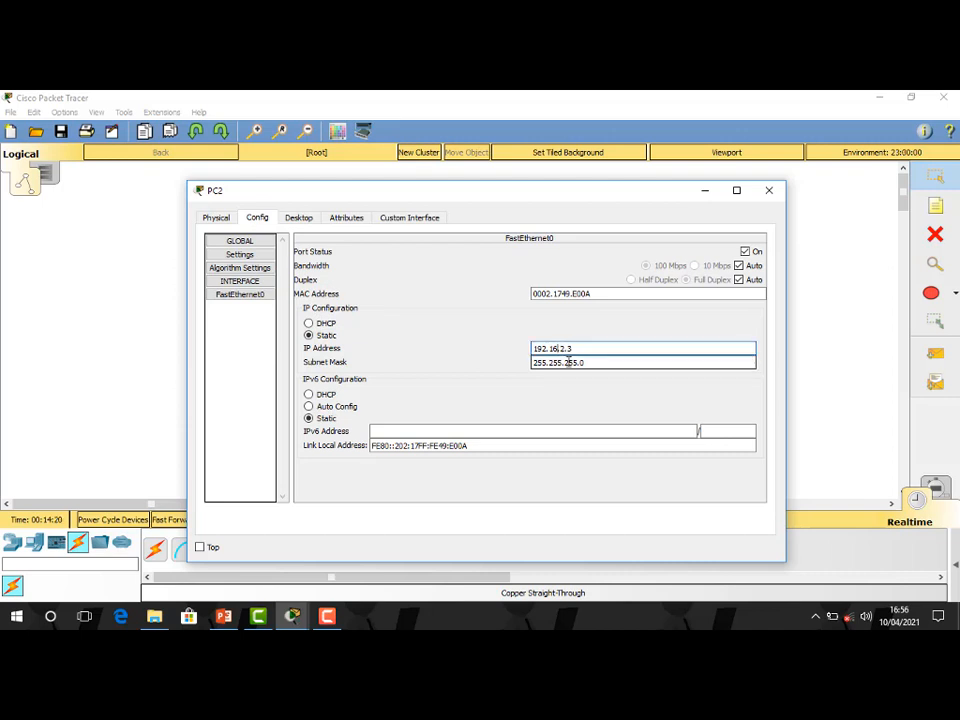
pyautogui.write('0')
pyautogui.click(769, 190)
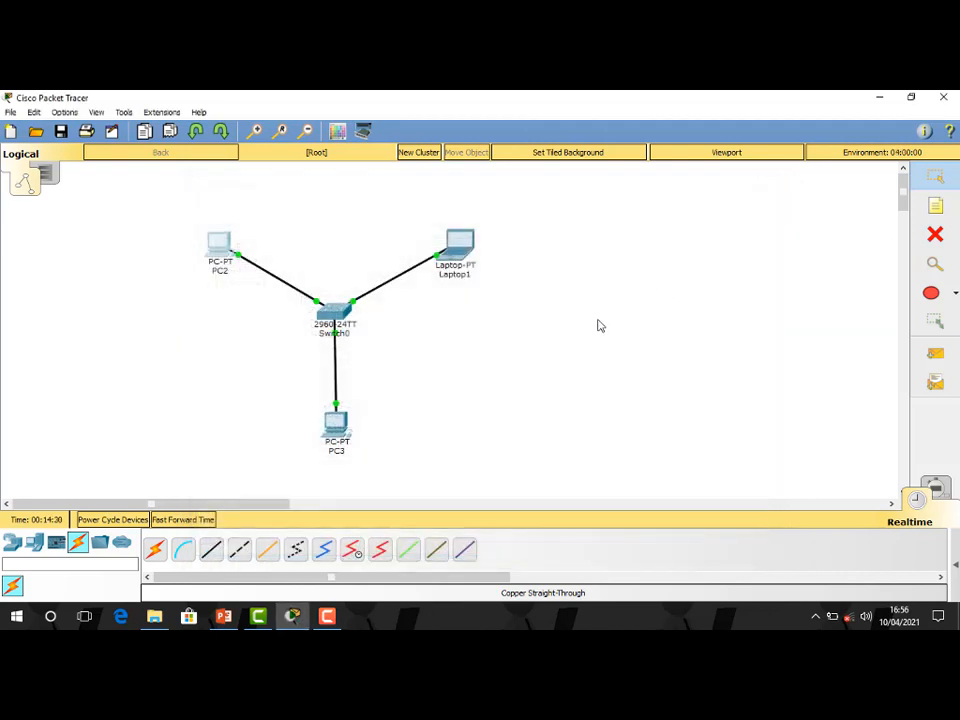
# Step: Assign PC3's FastEthernet0 interface the IP address 192.160.2.4 with subnet mask 255.255.255.0, and close its window
pyautogui.click(337, 440)
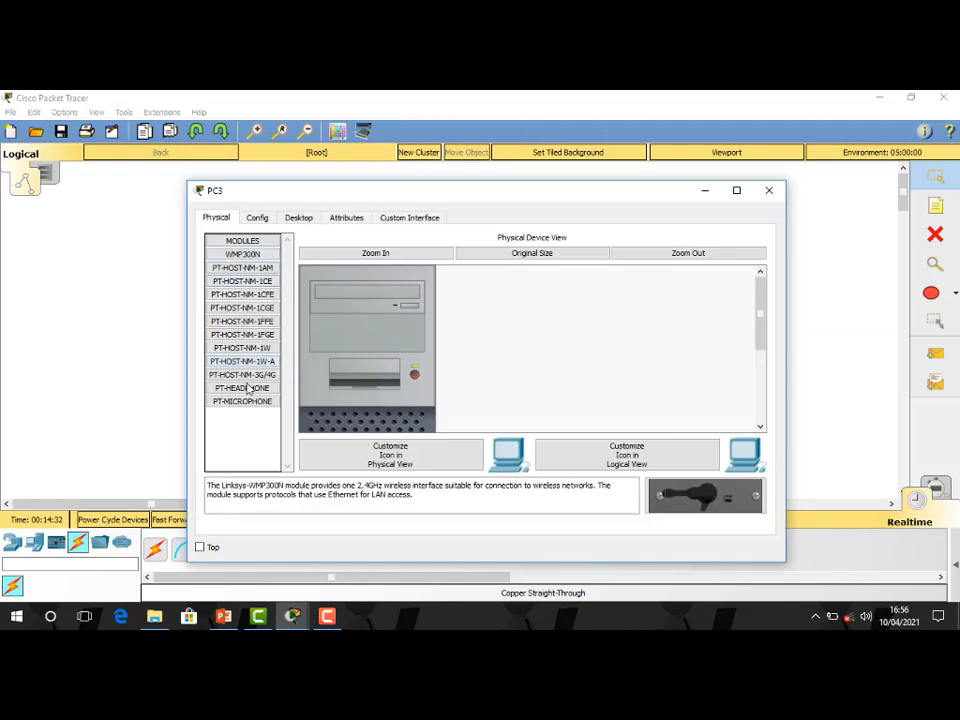
pyautogui.click(257, 217)
pyautogui.click(240, 294)
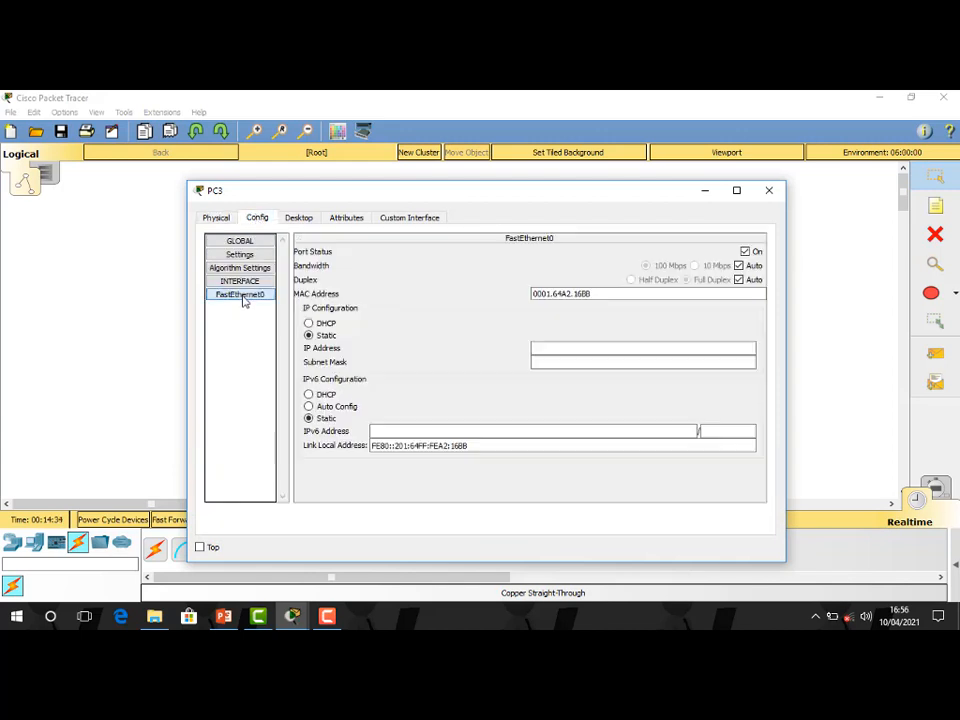
pyautogui.click(565, 347)
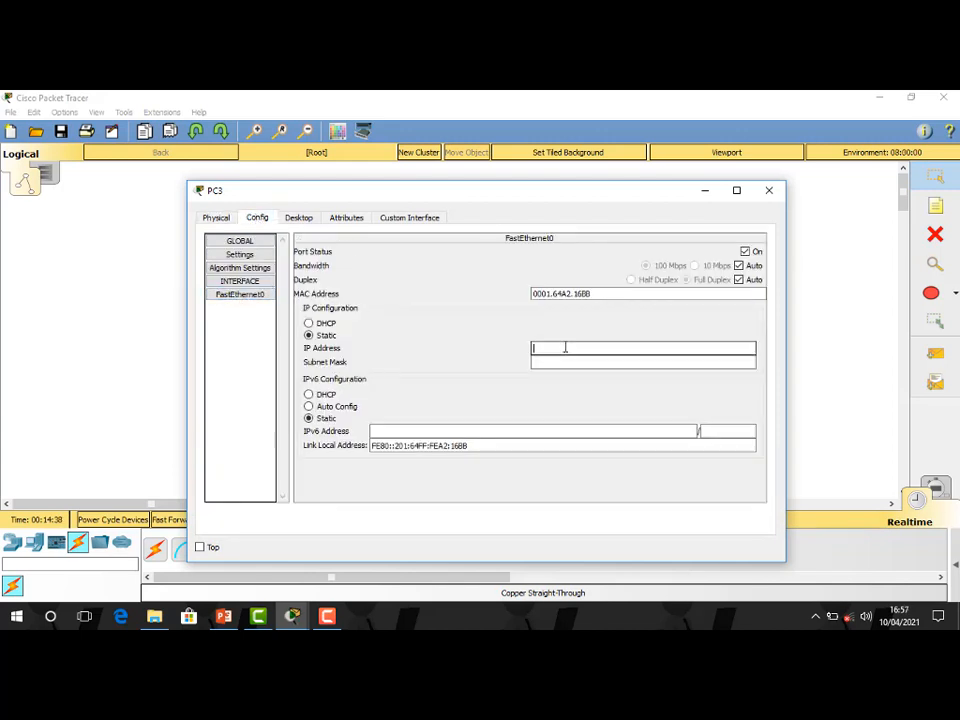
pyautogui.write('192.168.2.4')
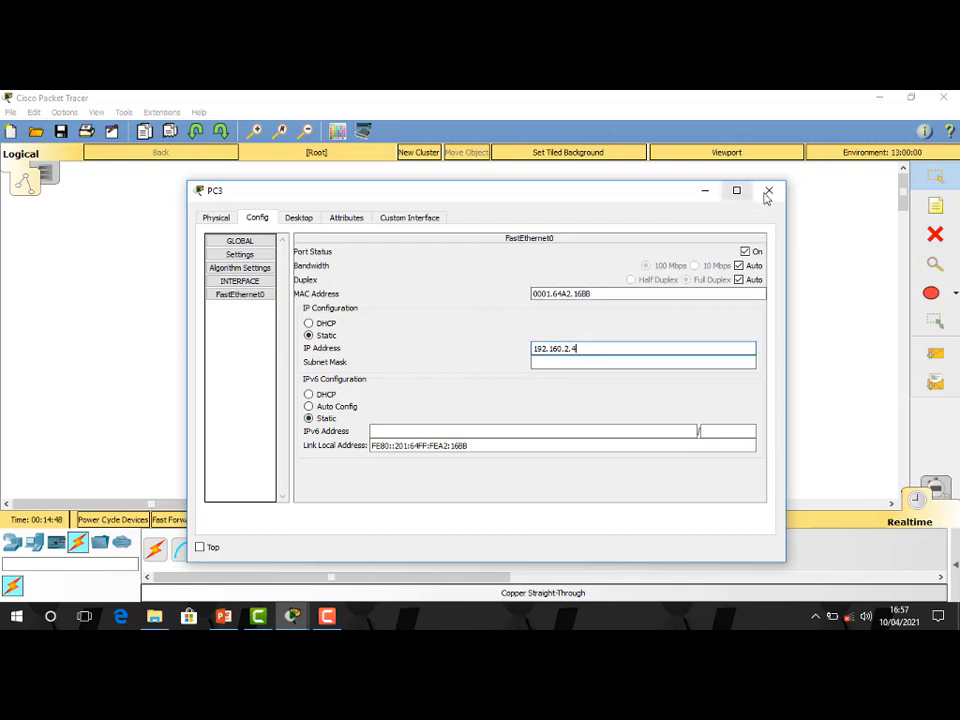
pyautogui.click(633, 363)
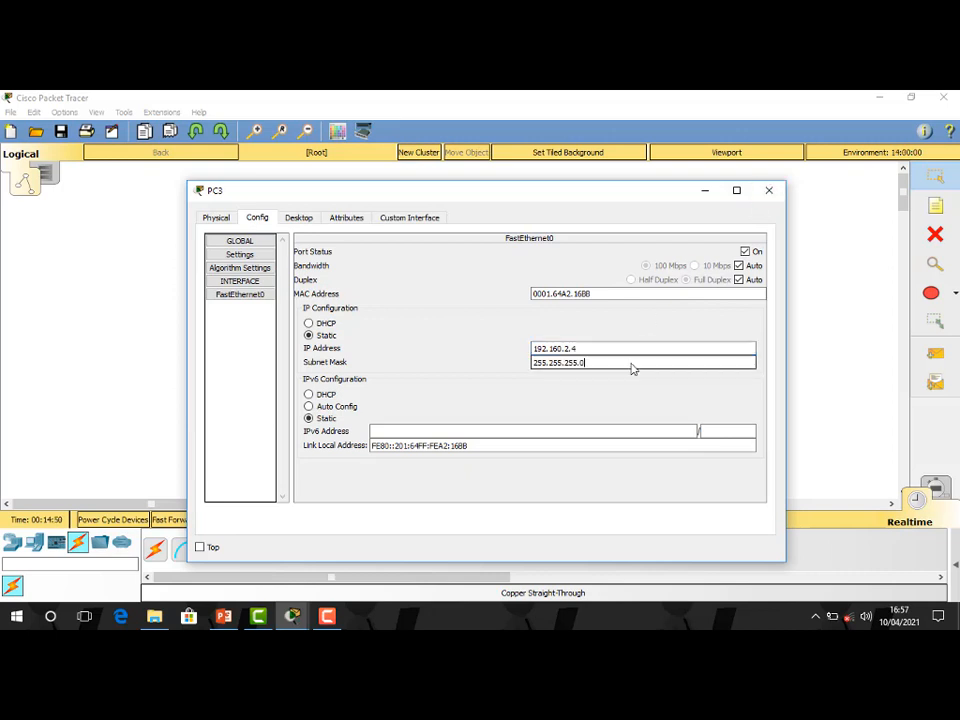
pyautogui.click(769, 190)
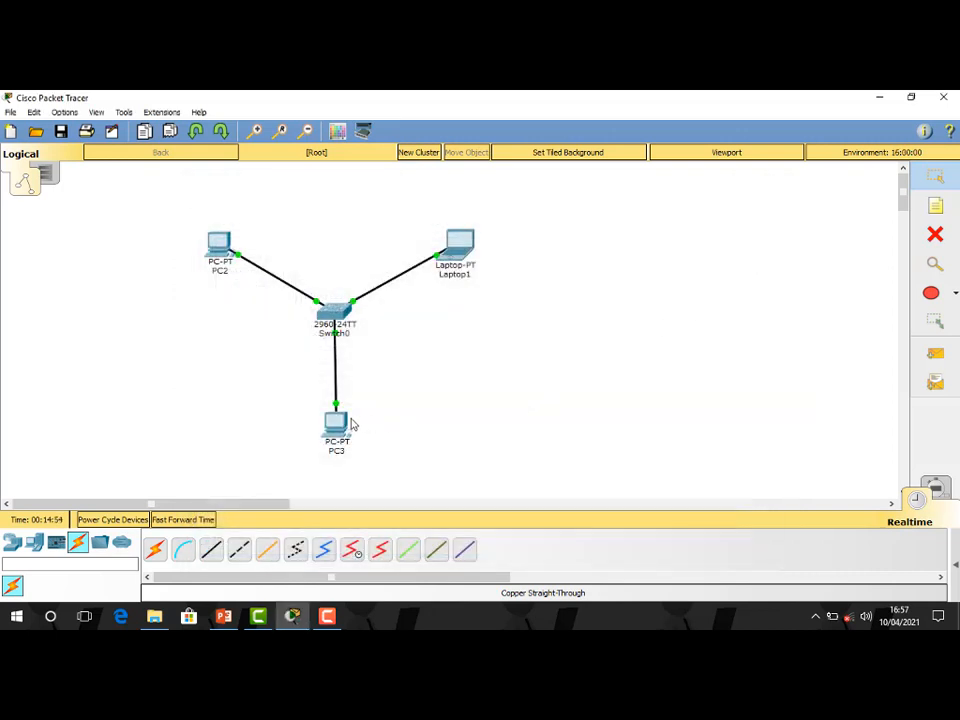
# Step: Ping PC2 at 192.160.2.3 from the laptop's Command Prompt to test the connection
pyautogui.moveTo(338, 430)
pyautogui.moveTo(466, 256)
pyautogui.moveTo(224, 253)
pyautogui.click(463, 248)
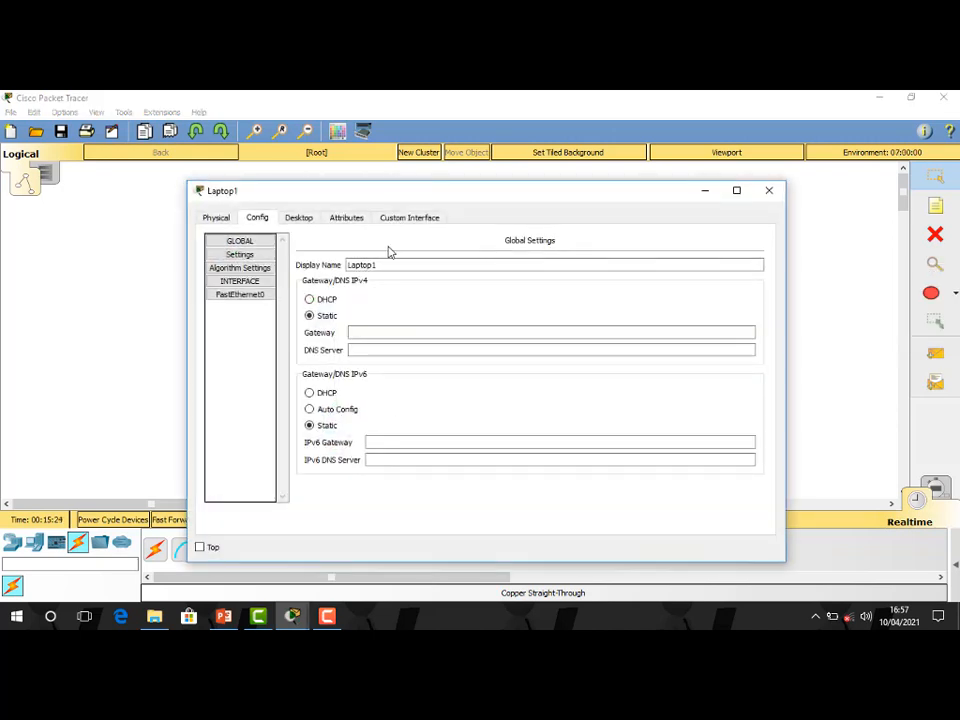
pyautogui.click(298, 217)
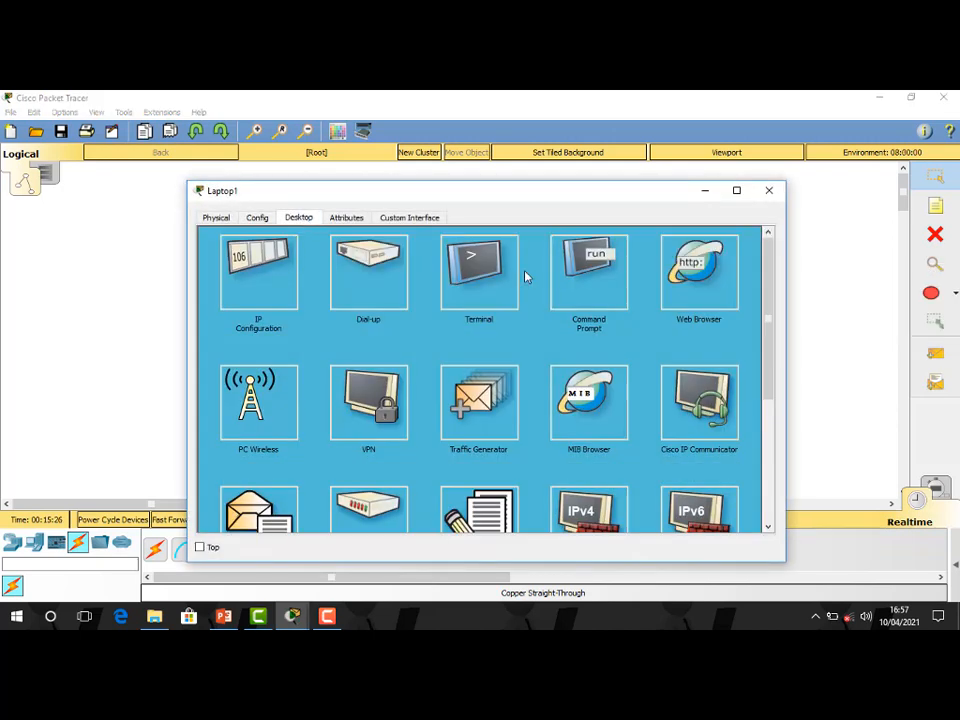
pyautogui.click(590, 272)
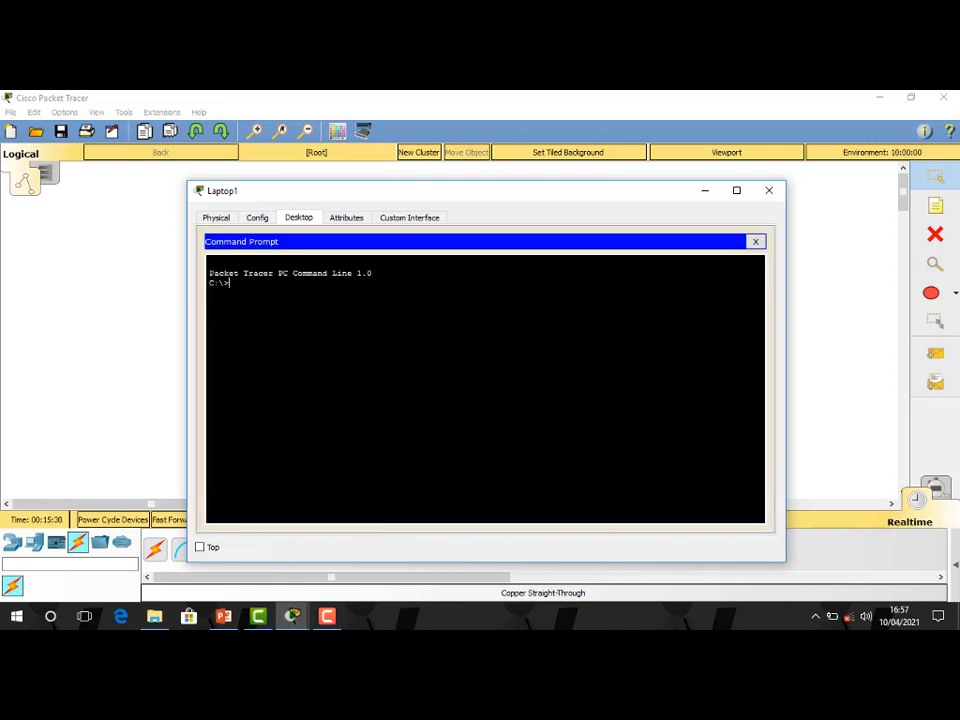
pyautogui.write('PING')
pyautogui.press('BackSpace')
pyautogui.press('BackSpace')
pyautogui.press('BackSpace')
pyautogui.press('BackSpace')
pyautogui.write('ping 192.168.2.8')
pyautogui.press('Return')
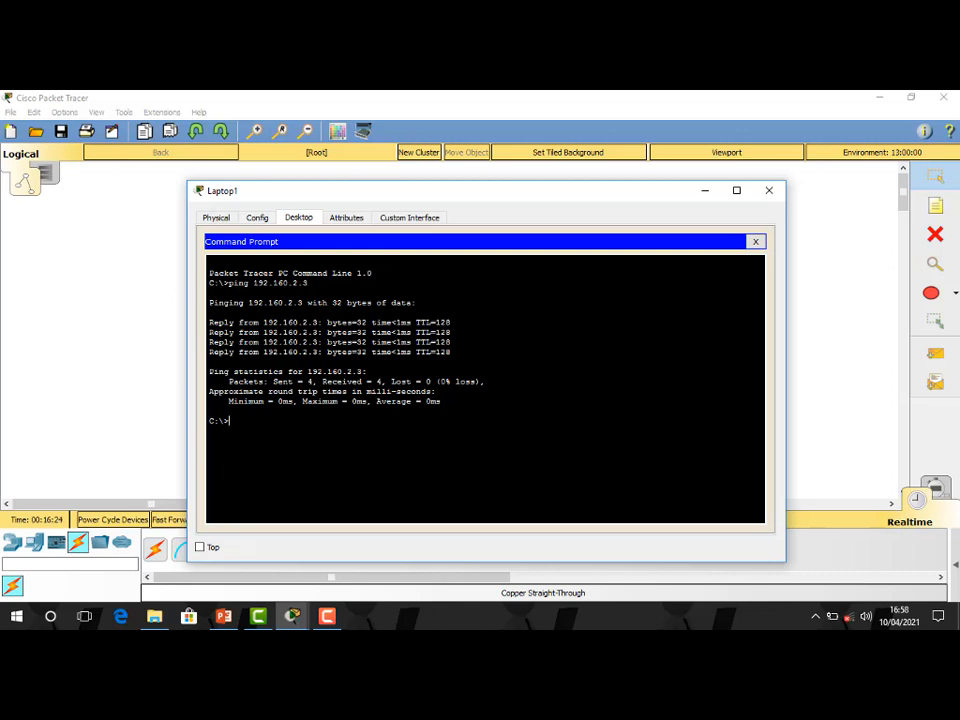
# Step: Move the laptop's window aside to uncover the PCs, and ping PC3 at 192.160.2.4 from its Command Prompt
pyautogui.moveTo(564, 193); pyautogui.dragTo(812, 190)
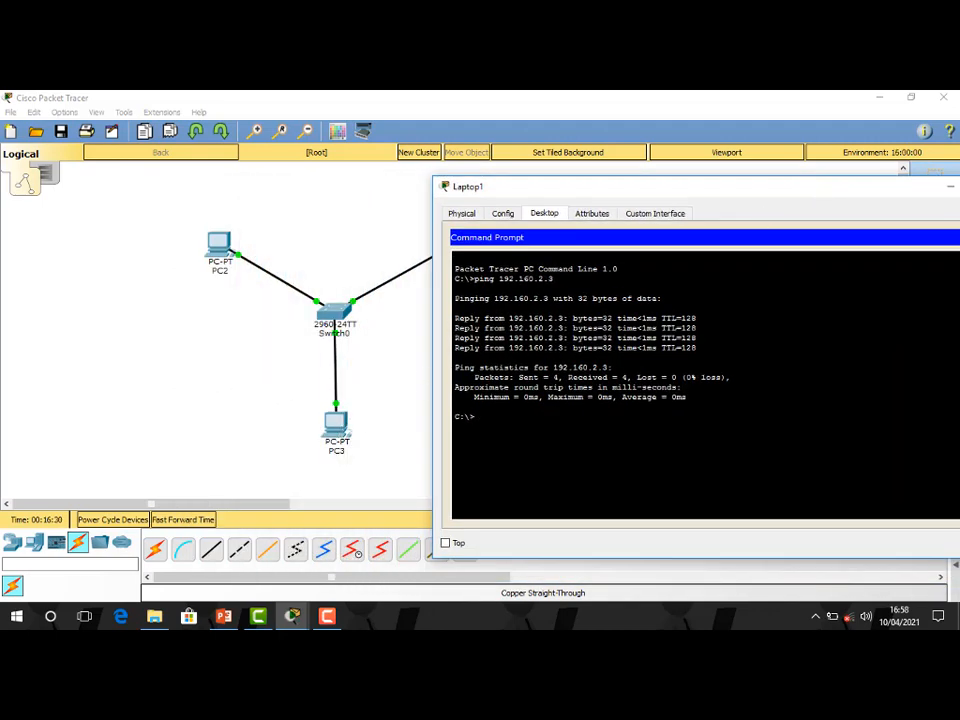
pyautogui.write('ping')
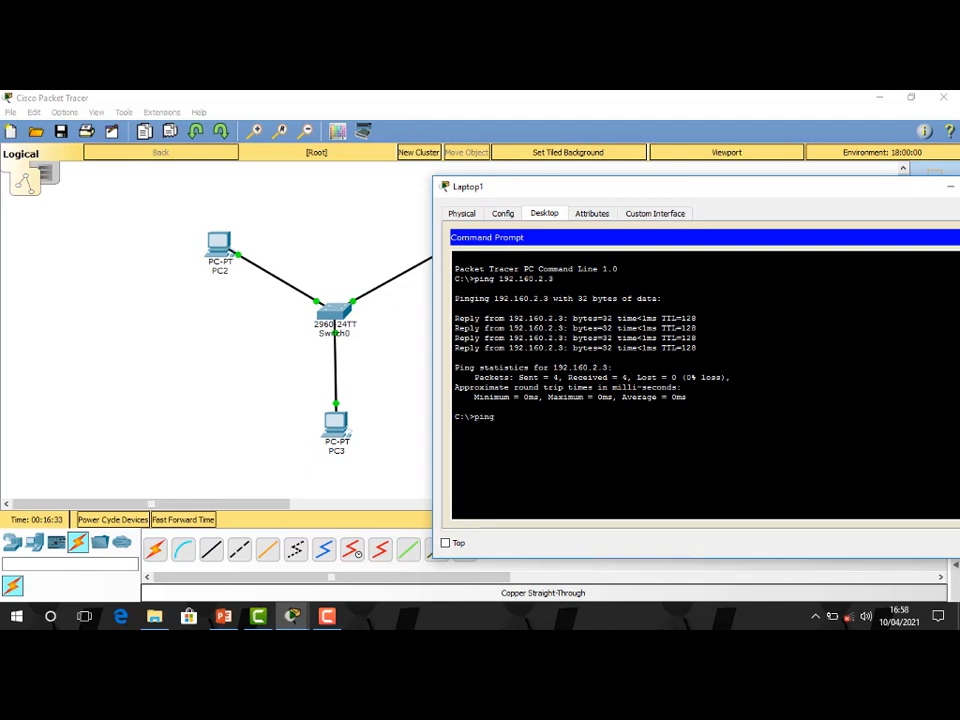
pyautogui.write(' 192.')
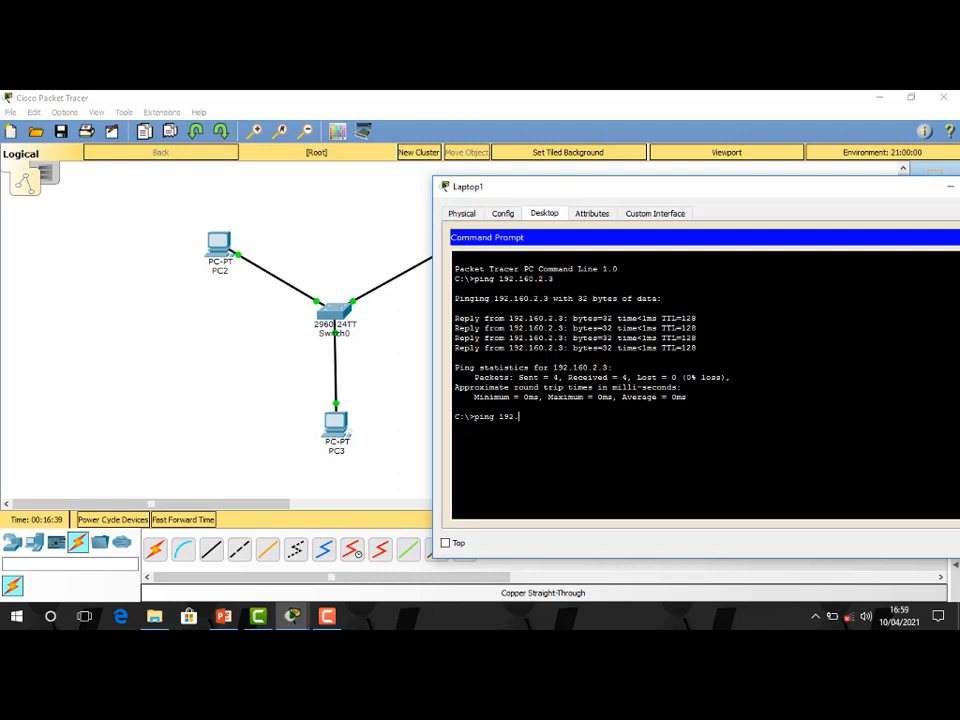
pyautogui.write('160.2.4')
pyautogui.press('Return')
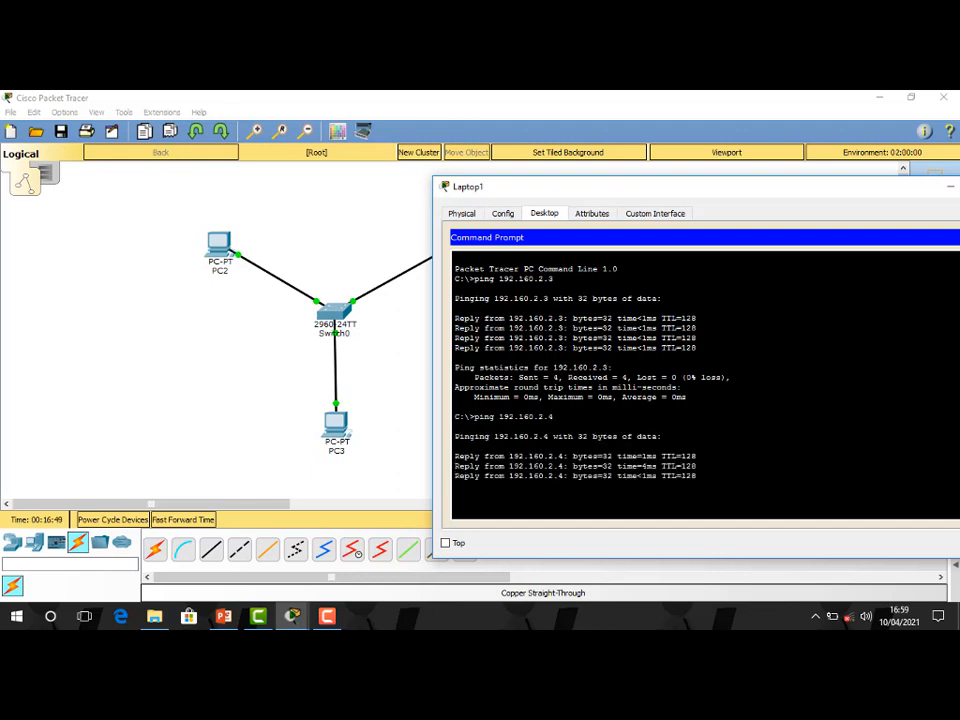
# Step: Examine the replies and packet statistics of the ping to 192.160.2.4 in the laptop's Command Prompt, and close the laptop's window
pyautogui.moveTo(883, 194); pyautogui.dragTo(772, 156)
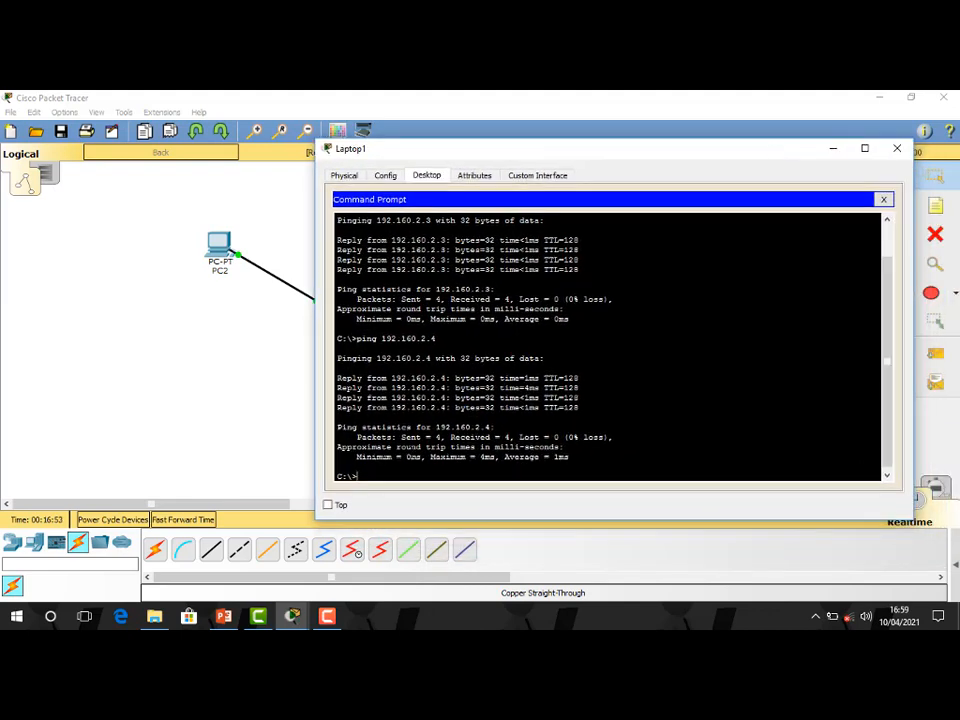
pyautogui.moveTo(446, 437); pyautogui.dragTo(358, 437)
pyautogui.moveTo(518, 437); pyautogui.dragTo(456, 437)
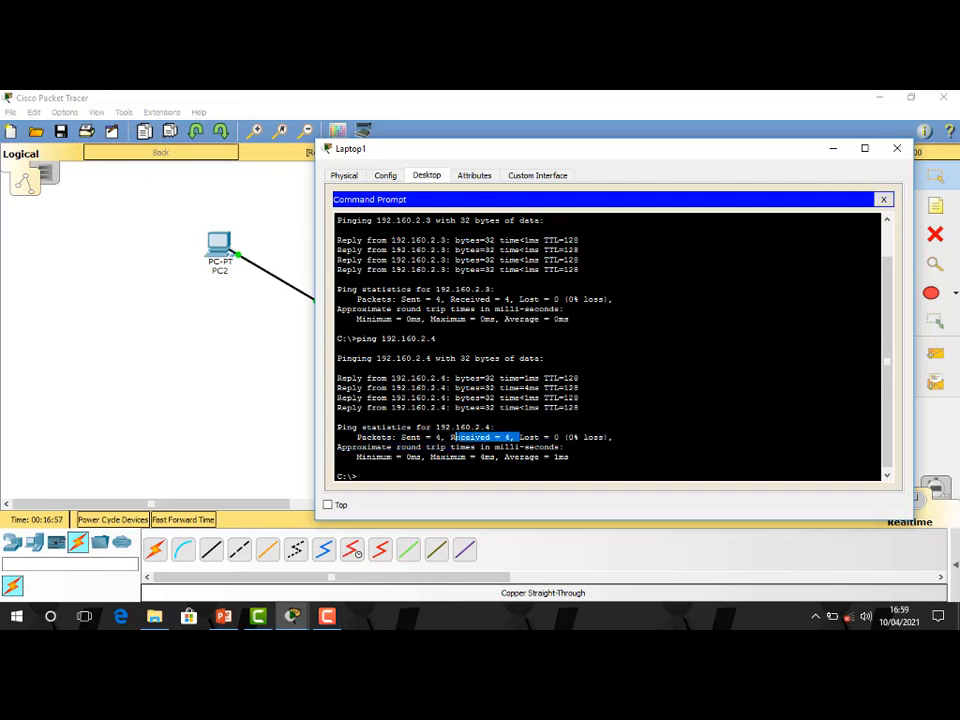
pyautogui.moveTo(580, 408); pyautogui.dragTo(341, 378)
pyautogui.click(338, 378)
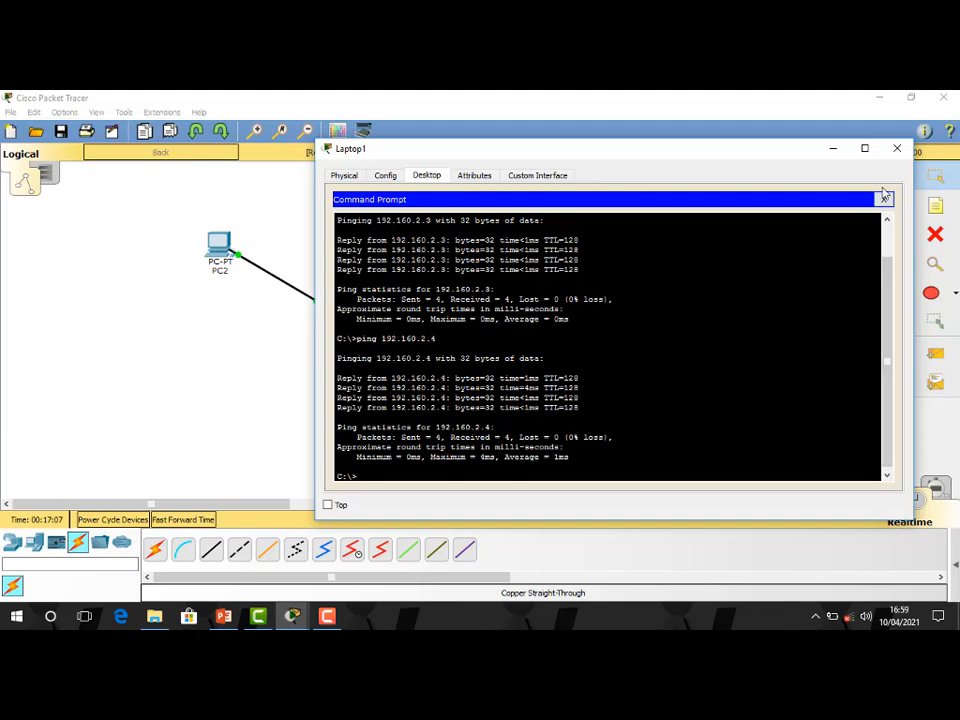
pyautogui.click(895, 149)
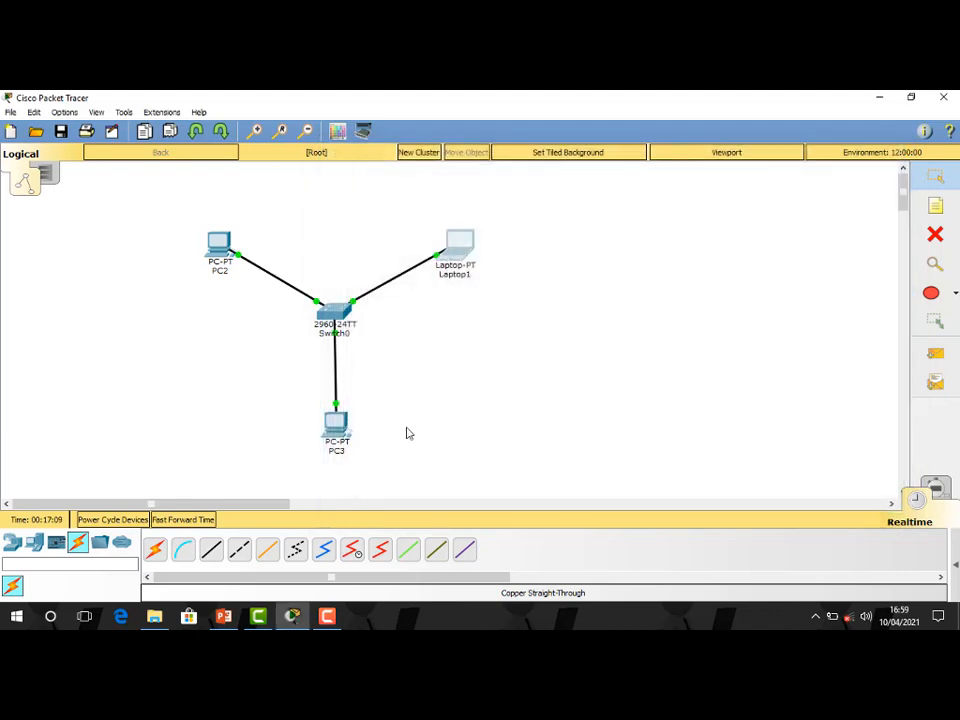
# Step: Ping the laptop at 192.160.2.2 from PC3's Command Prompt and review the replies
pyautogui.moveTo(337, 430)
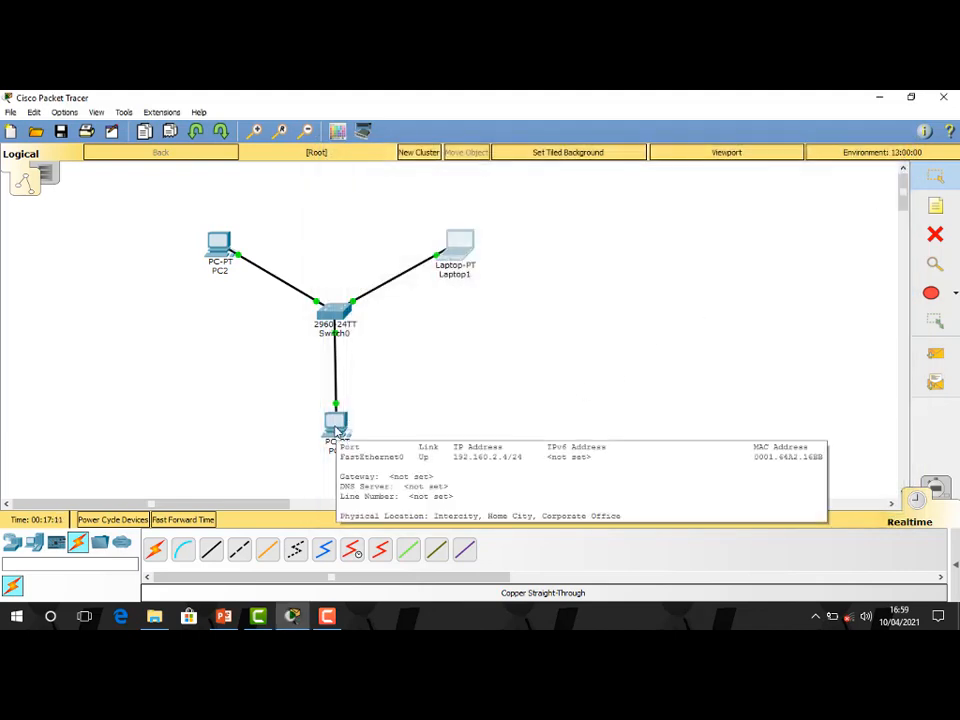
pyautogui.click(337, 430)
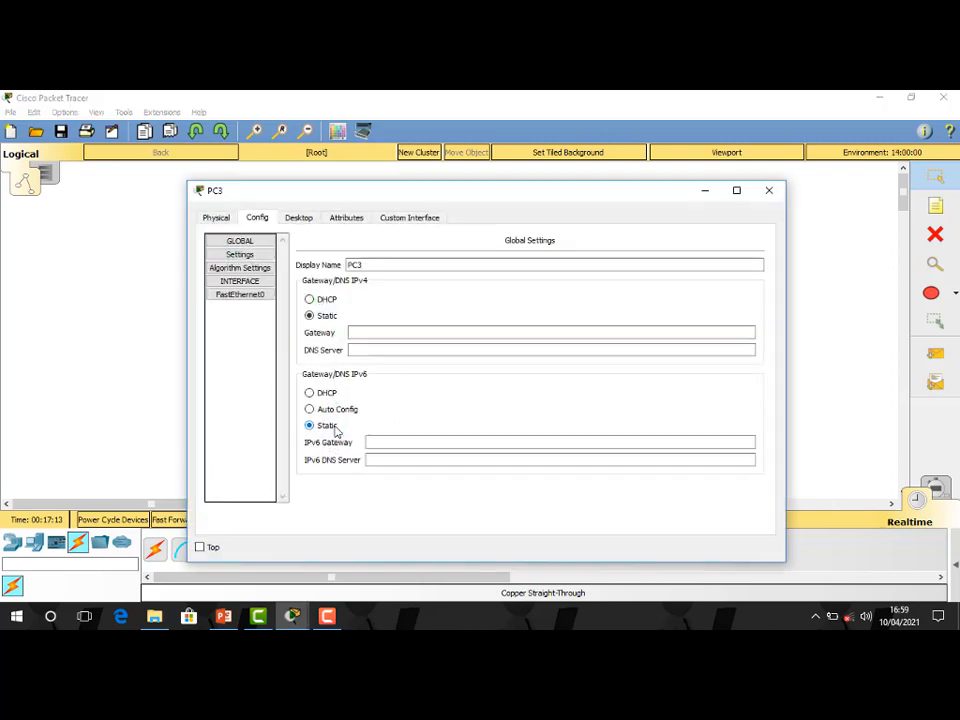
pyautogui.click(301, 218)
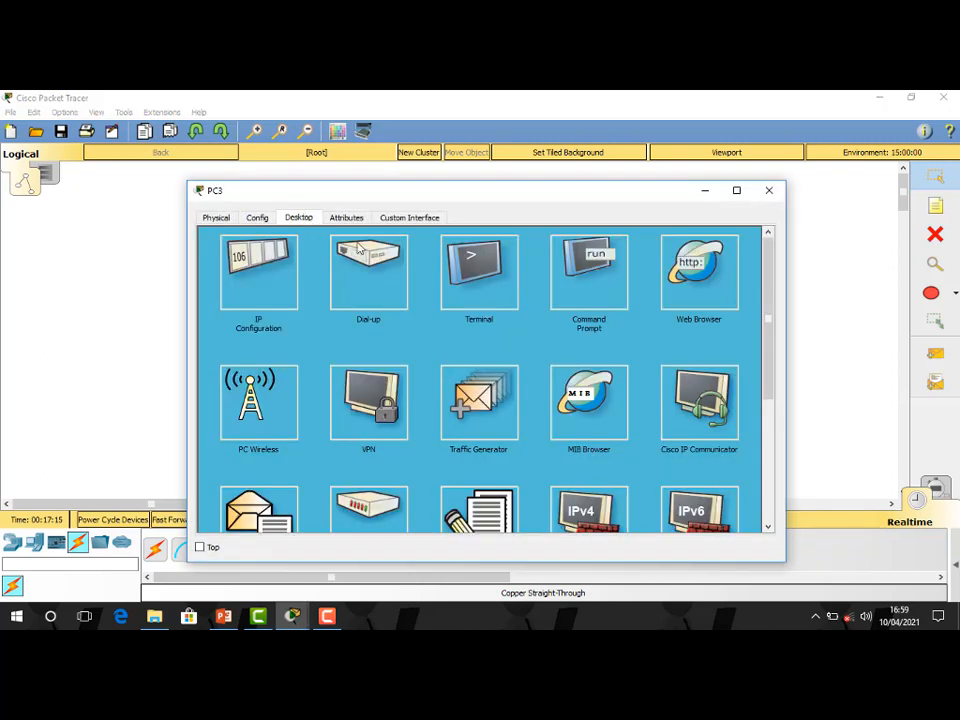
pyautogui.click(579, 286)
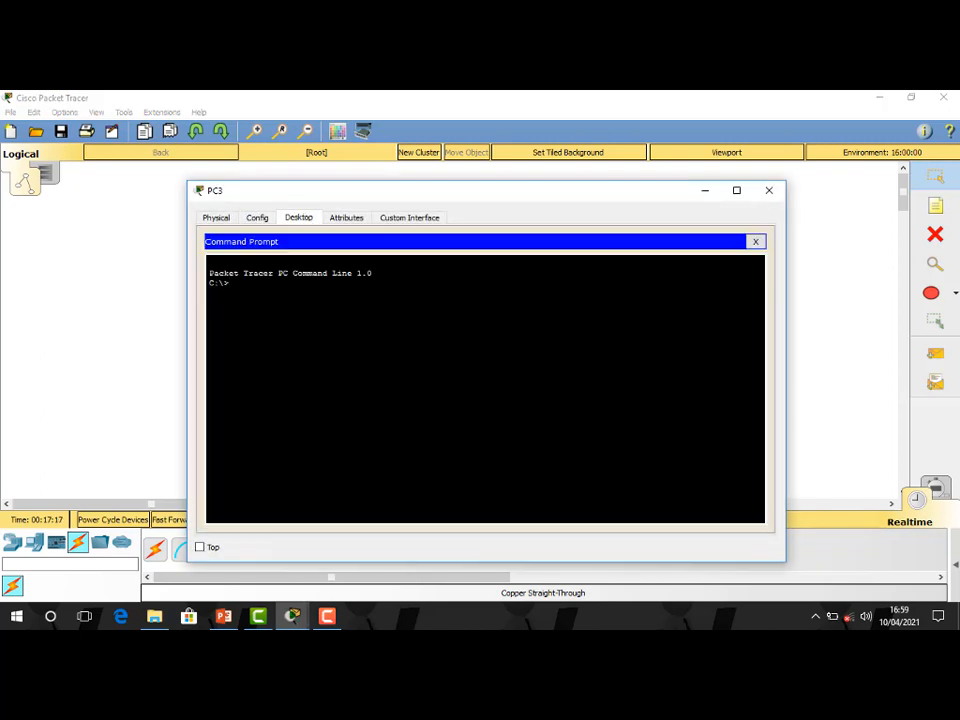
pyautogui.write('ping 192.160.2.2')
pyautogui.press('Return')
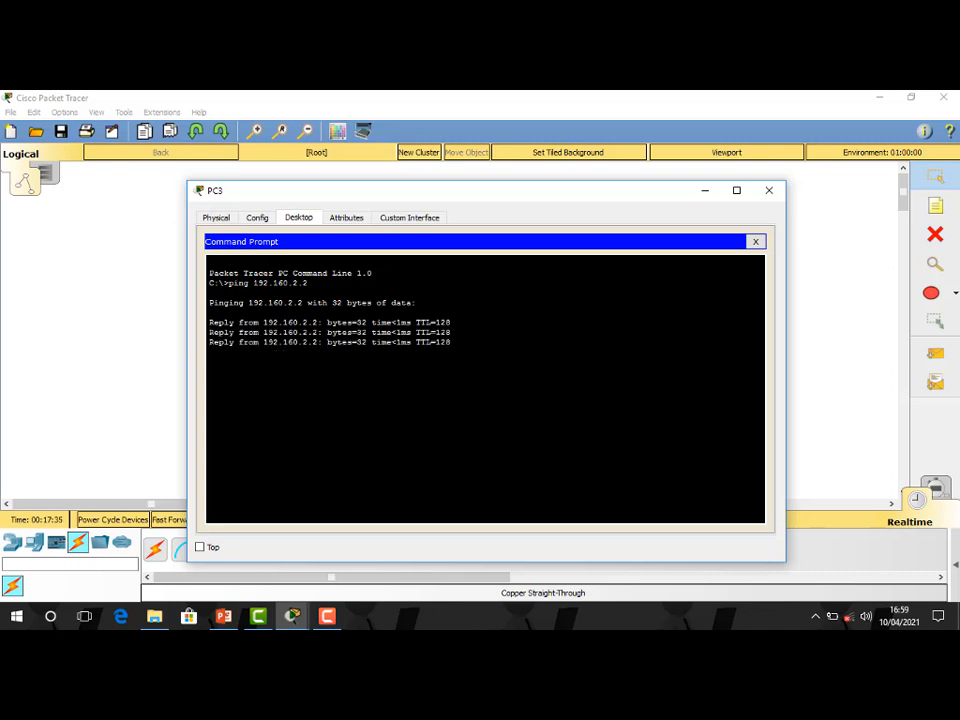
pyautogui.moveTo(452, 352); pyautogui.dragTo(201, 322)
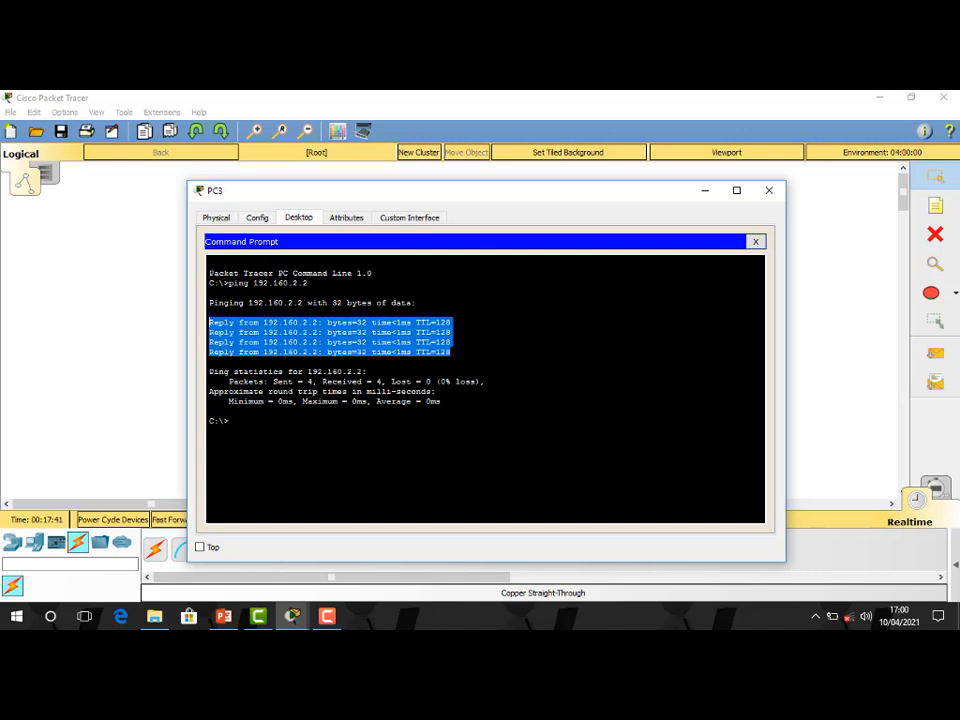
pyautogui.click(229, 421)
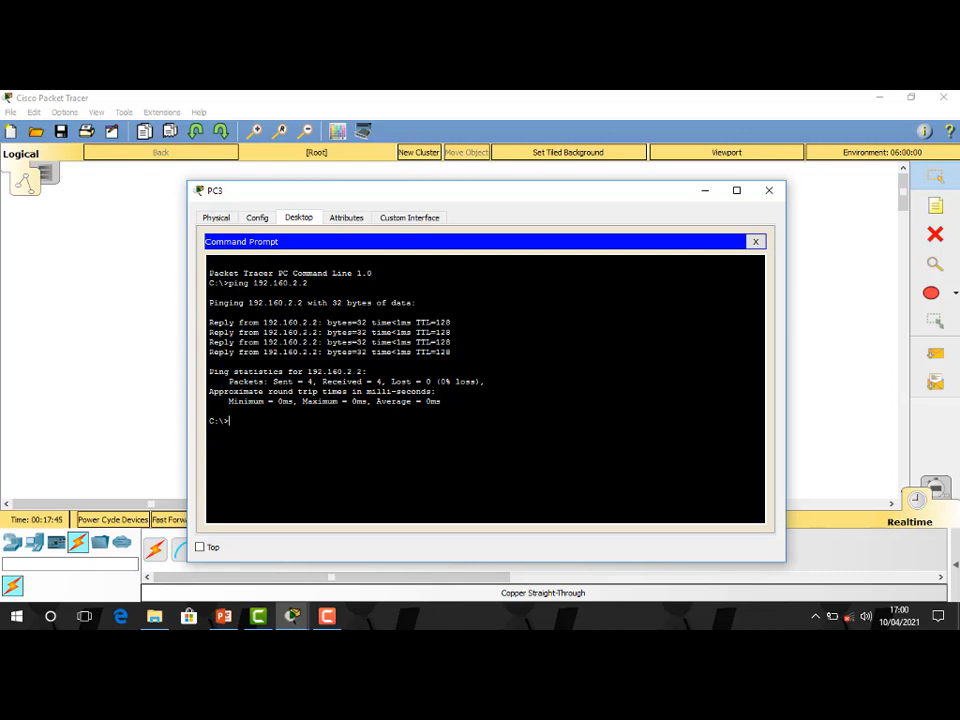
# Step: Ping PC2 at 192.160.2.3 from PC3's Command Prompt, and close PC3's window
pyautogui.press('Up')
pyautogui.press('BackSpace')
pyautogui.write('3')
pyautogui.press('Return')
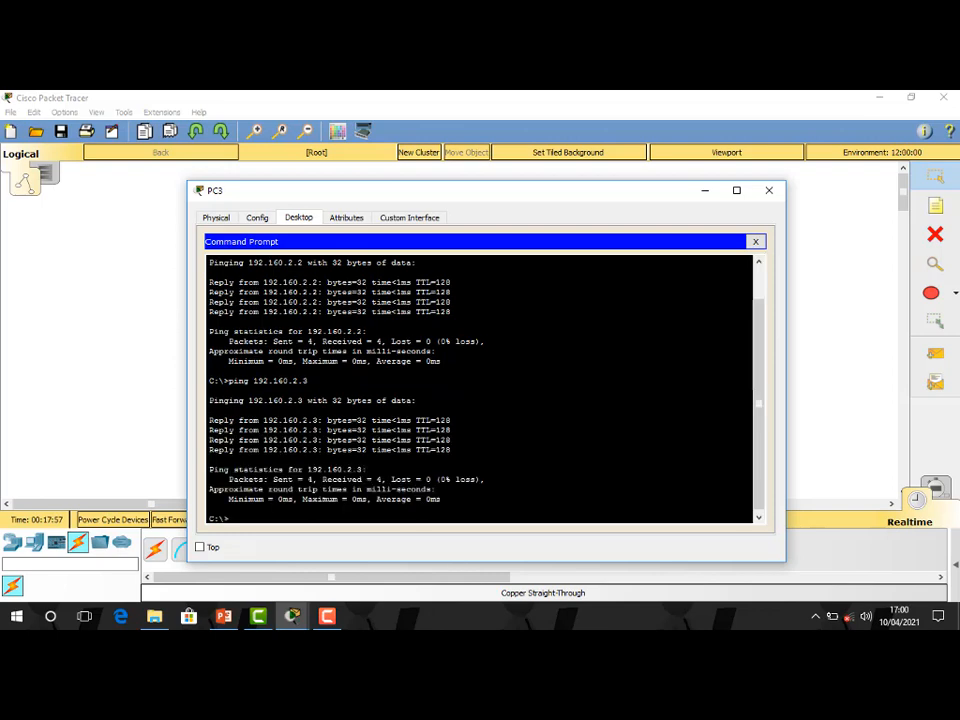
pyautogui.moveTo(572, 204); pyautogui.dragTo(582, 165)
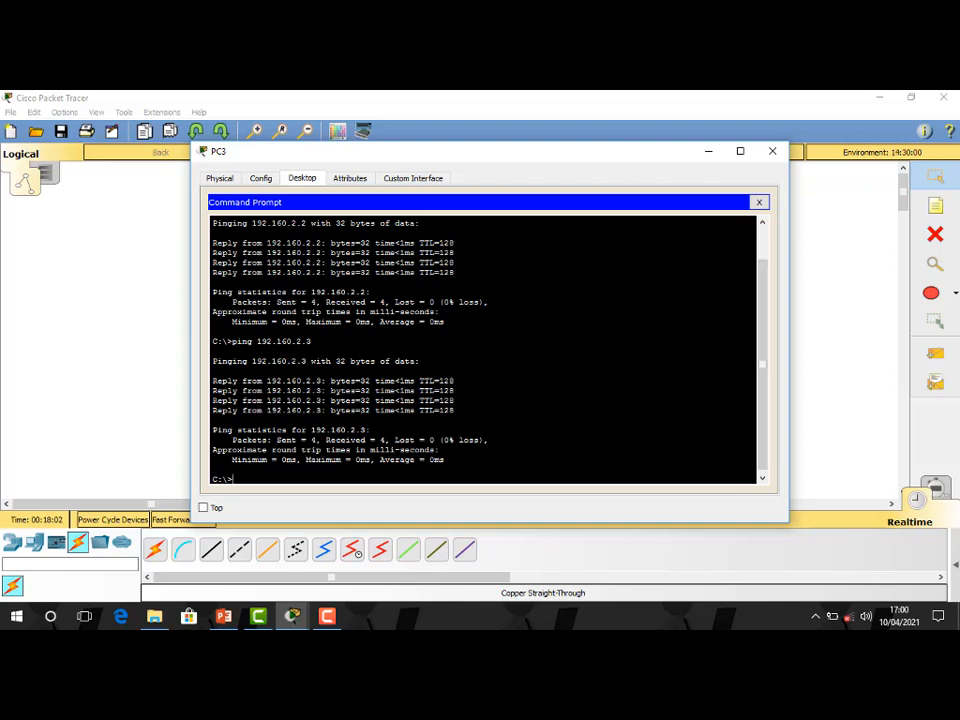
pyautogui.click(772, 151)
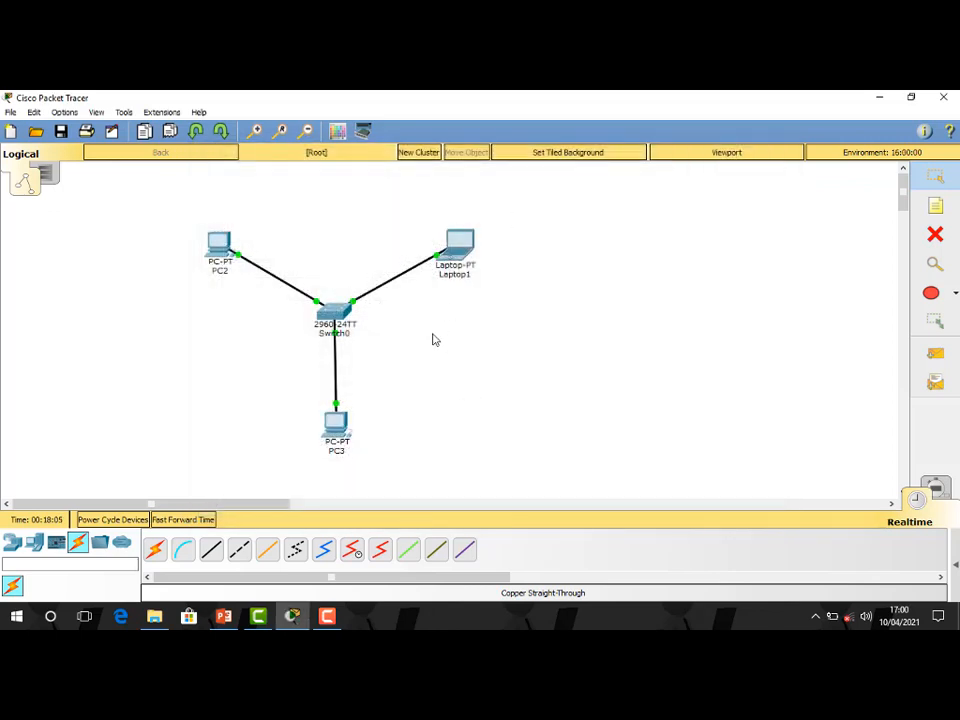
# Step: Ping PC3 at 192.160.2.4 from PC2's Command Prompt to test the connection
pyautogui.click(222, 252)
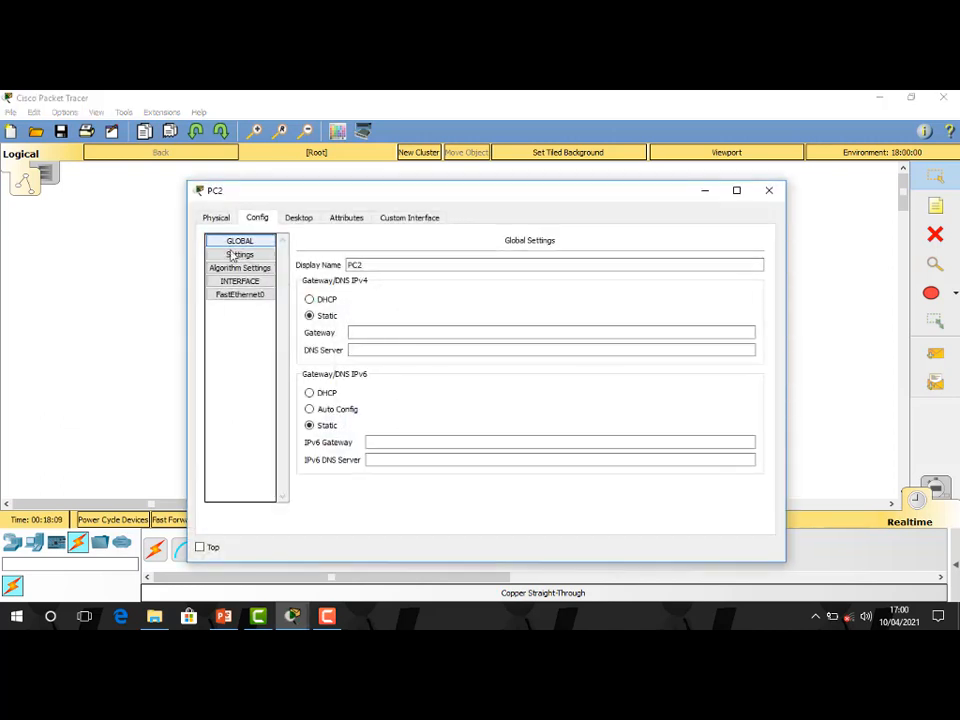
pyautogui.click(352, 332)
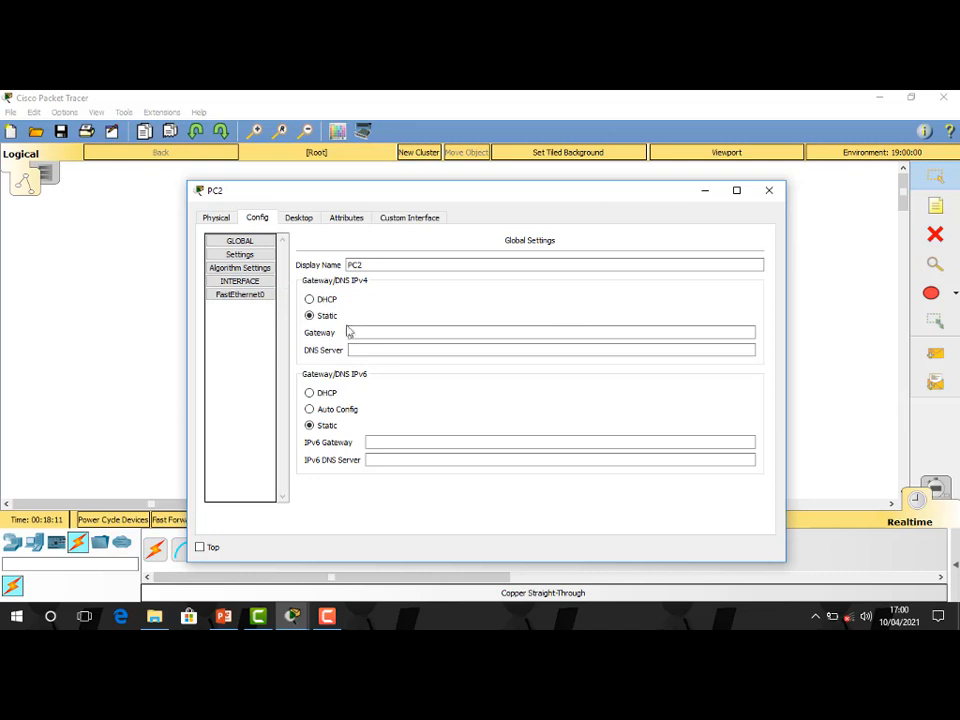
pyautogui.click(300, 217)
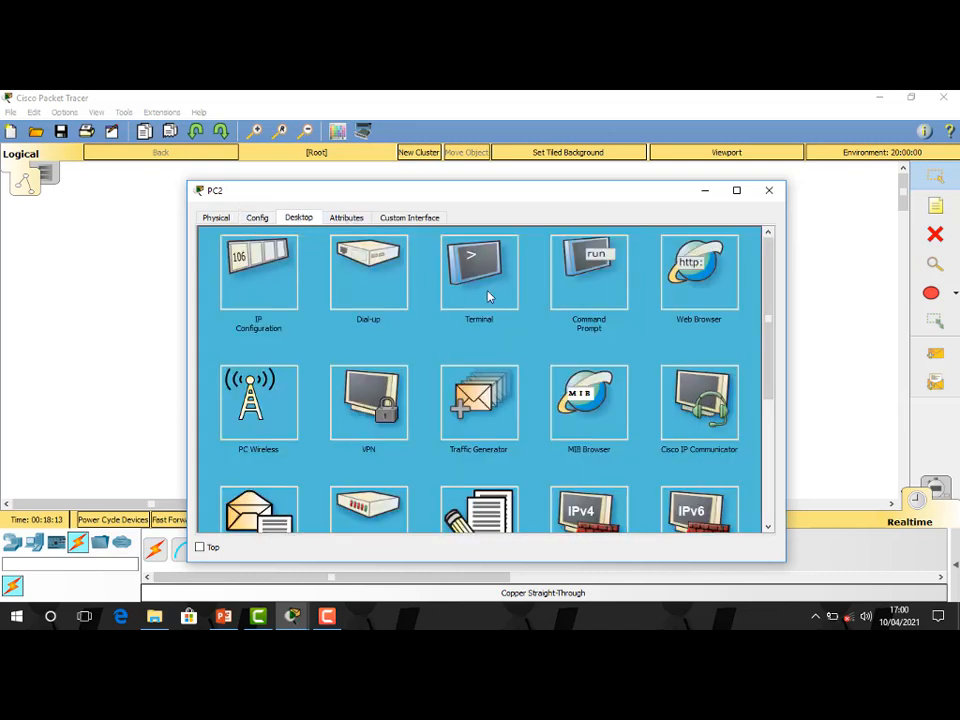
pyautogui.click(593, 292)
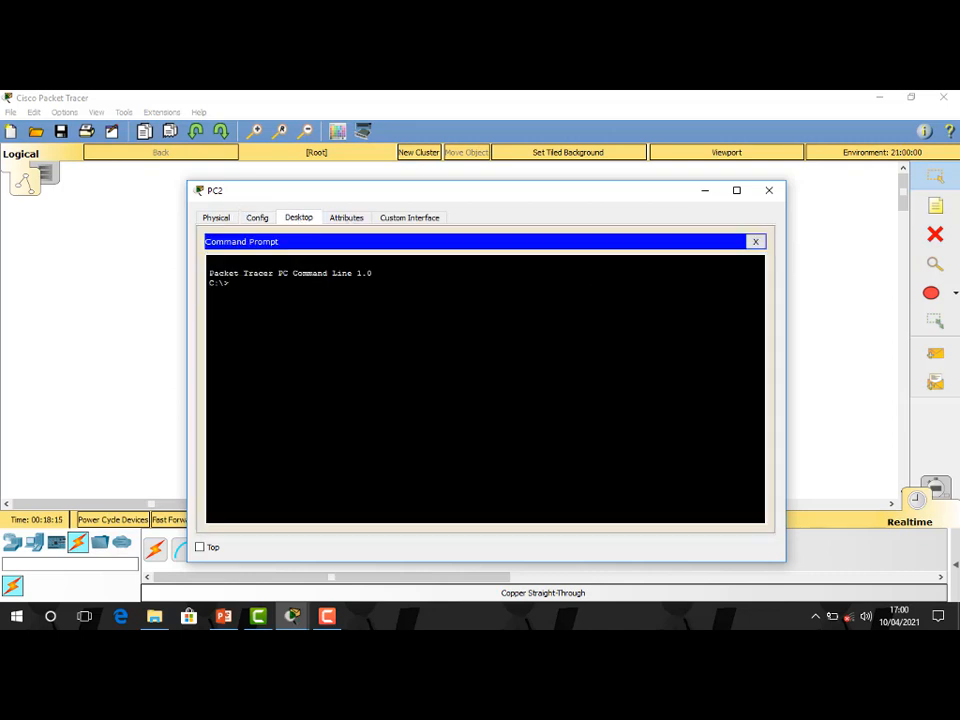
pyautogui.write('ping 1')
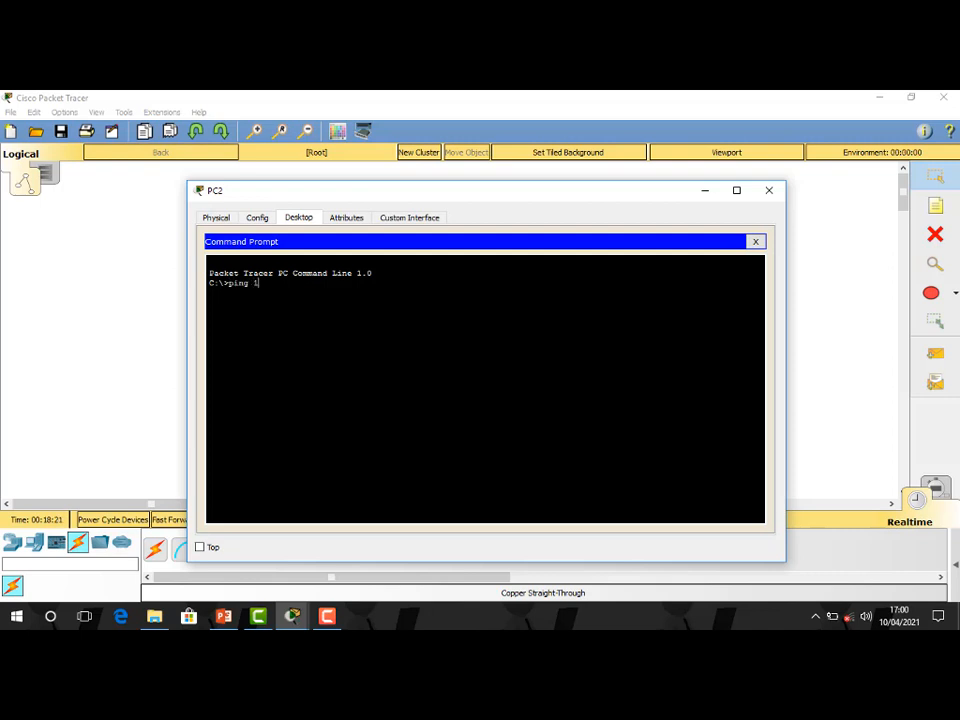
pyautogui.write('92.160.2.4')
pyautogui.press('Return')
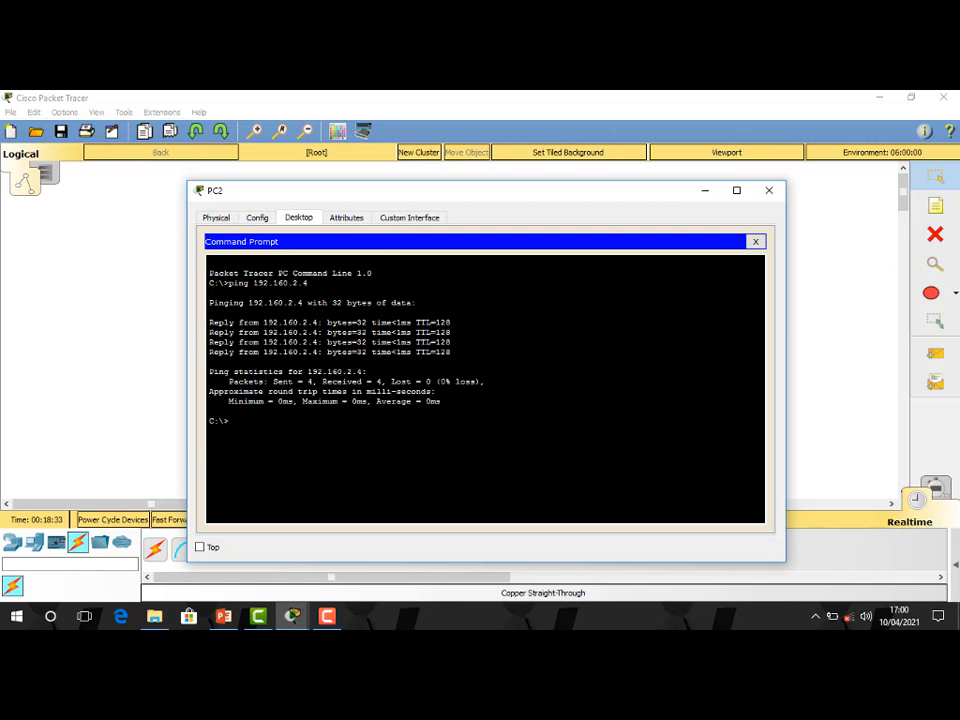
# Step: Ping the laptop at 192.160.2.2 from PC2's Command Prompt, check the packet statistics, and close PC2's window
pyautogui.press('Up')
pyautogui.press('BackSpace')
pyautogui.write('2.160.2.2')
pyautogui.press('Return')
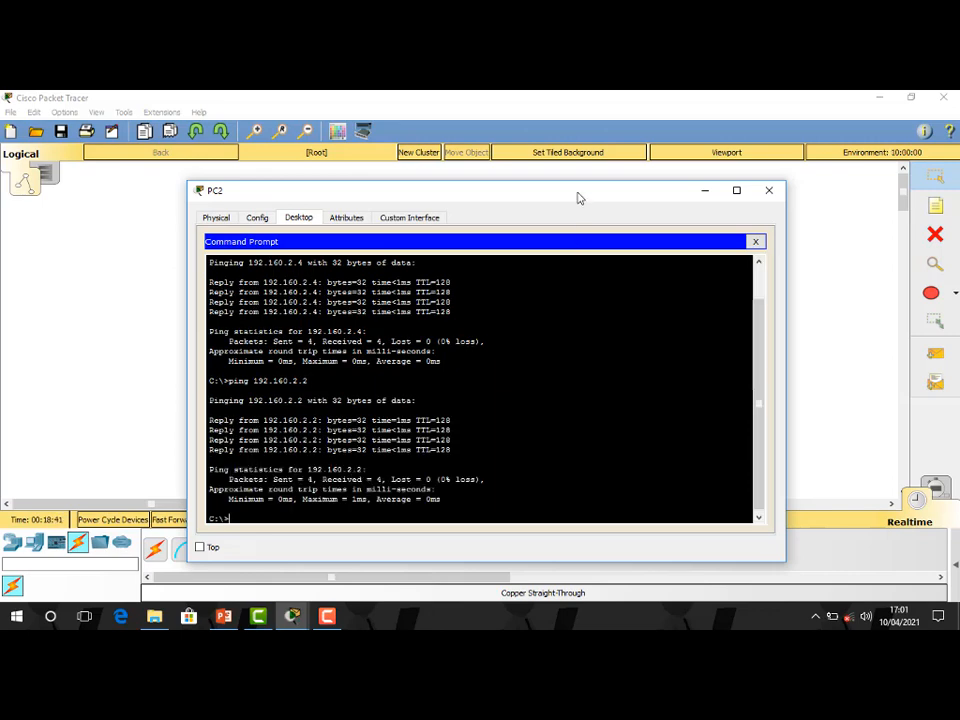
pyautogui.moveTo(579, 197); pyautogui.dragTo(589, 163)
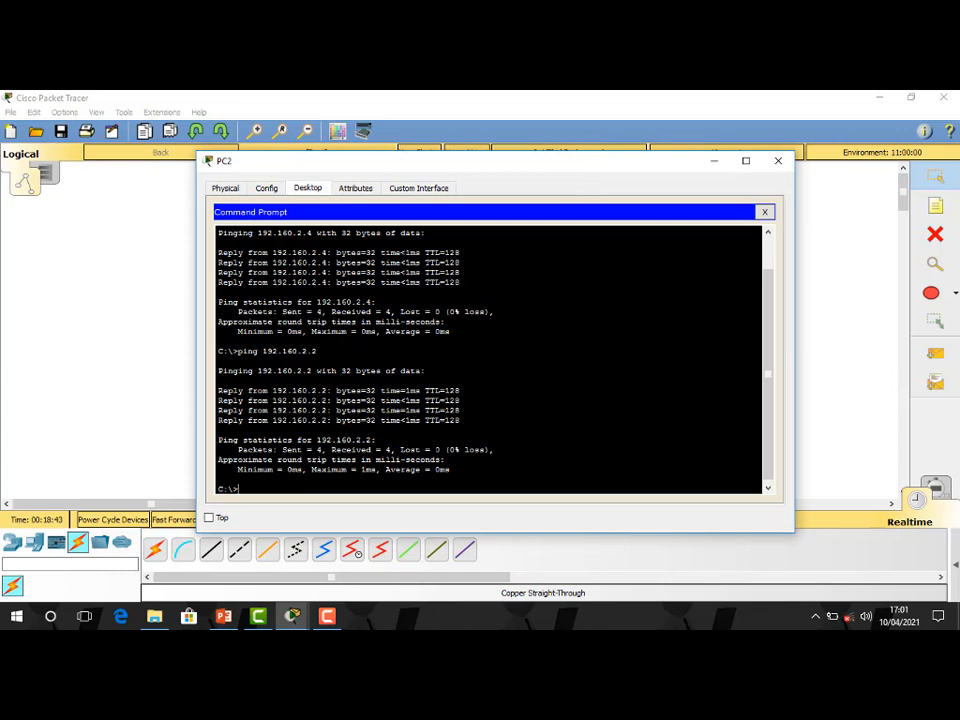
pyautogui.moveTo(400, 450); pyautogui.dragTo(441, 450)
pyautogui.click(778, 160)
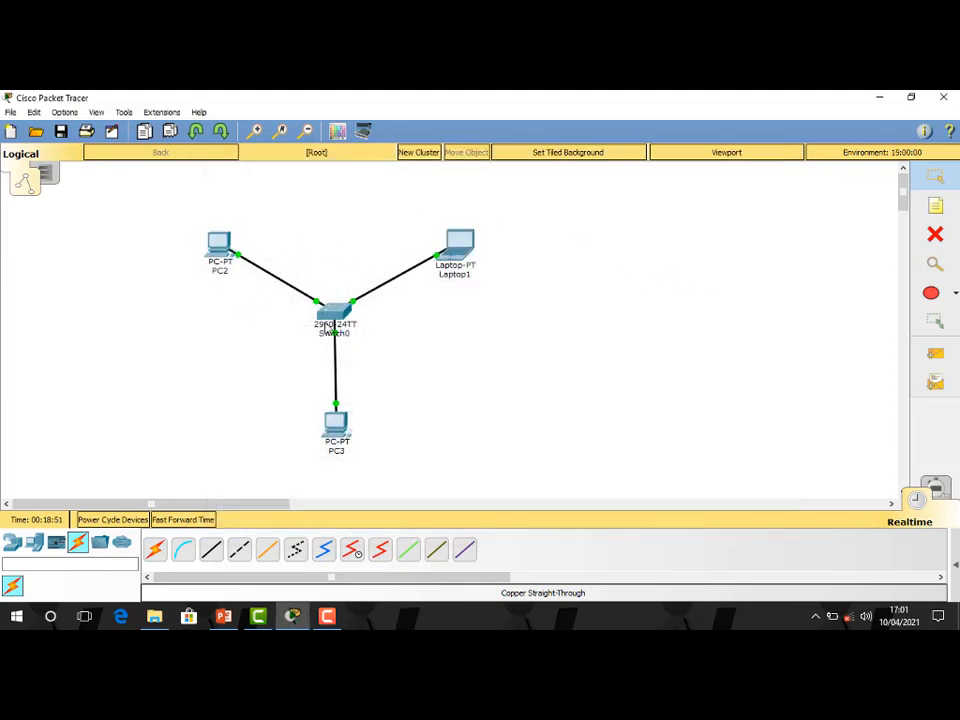
# Step: Shift PC2 slightly away from the switch, and ping the unassigned address 192.160.2.5 from the laptop's Command Prompt
pyautogui.moveTo(215, 241); pyautogui.dragTo(193, 235)
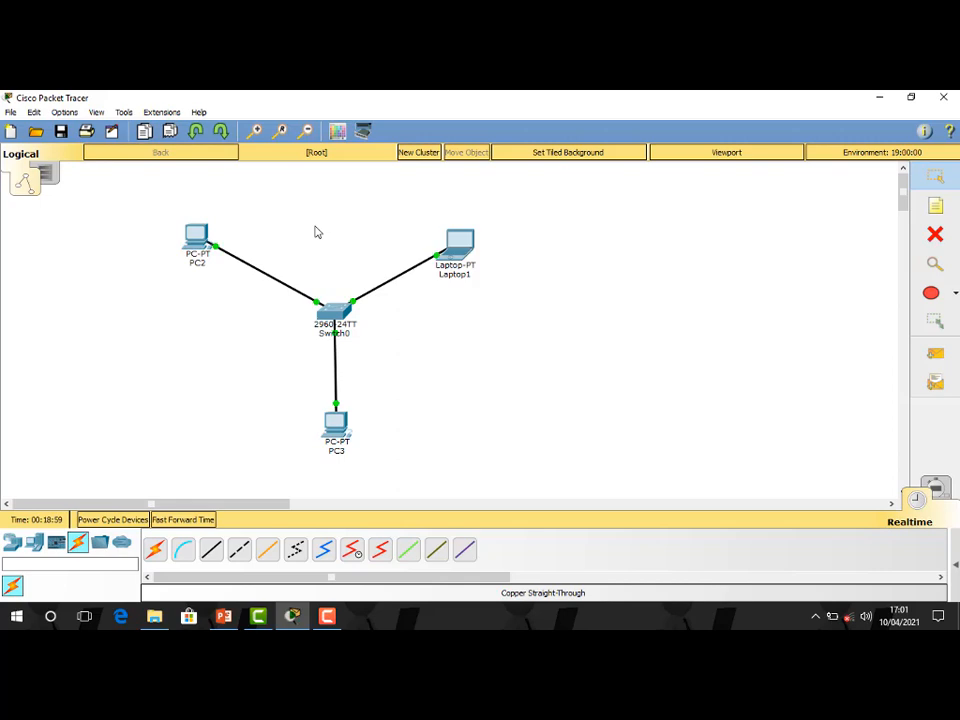
pyautogui.click(457, 240)
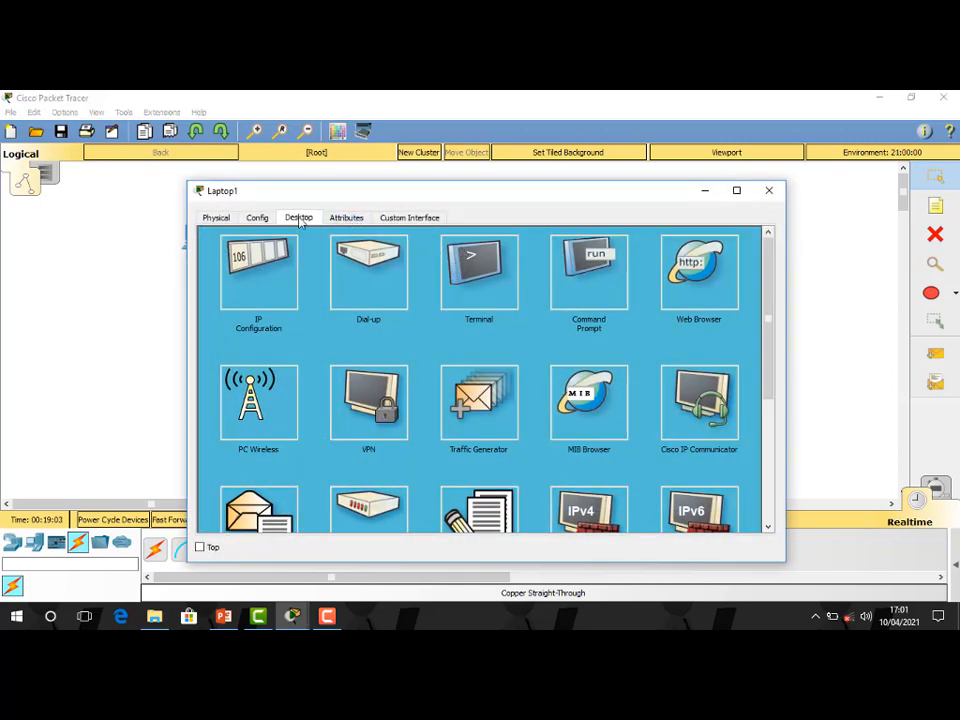
pyautogui.click(594, 290)
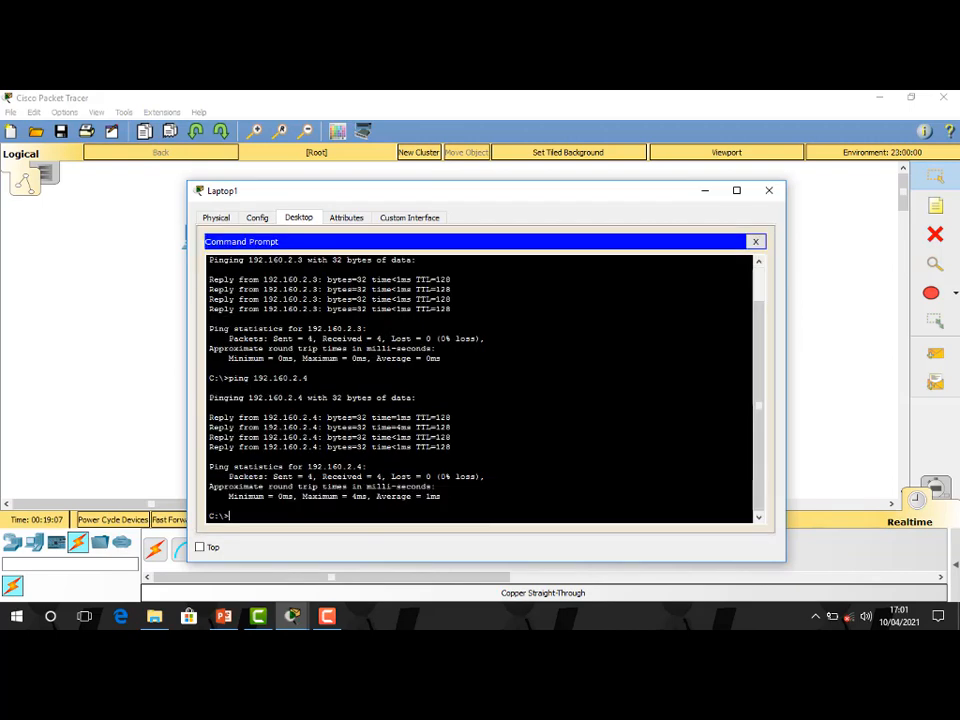
pyautogui.press('Up')
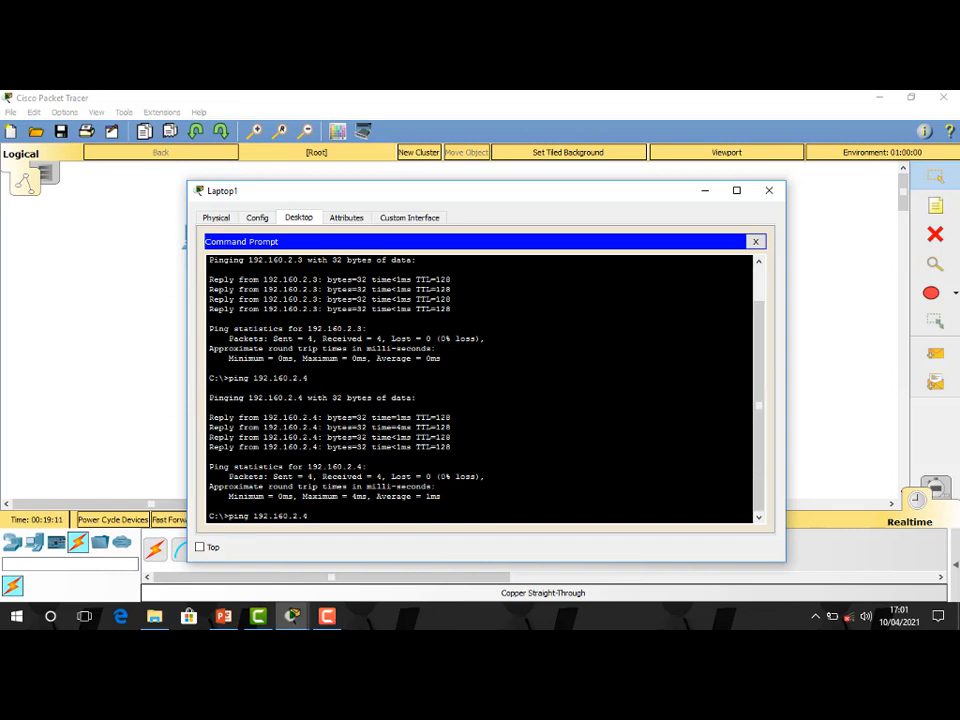
pyautogui.press('BackSpace')
pyautogui.write('5')
pyautogui.press('Return')
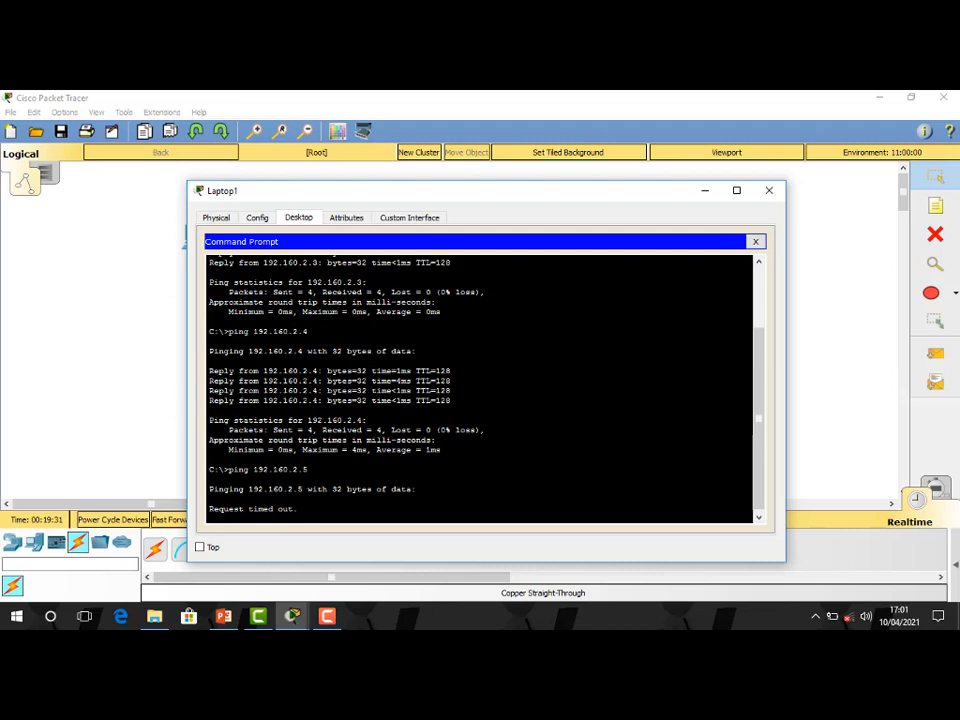
# Step: Examine the response lines and packet statistics of the ping to 192.160.2.5, and close the laptop's window
pyautogui.moveTo(297, 509); pyautogui.dragTo(206, 491)
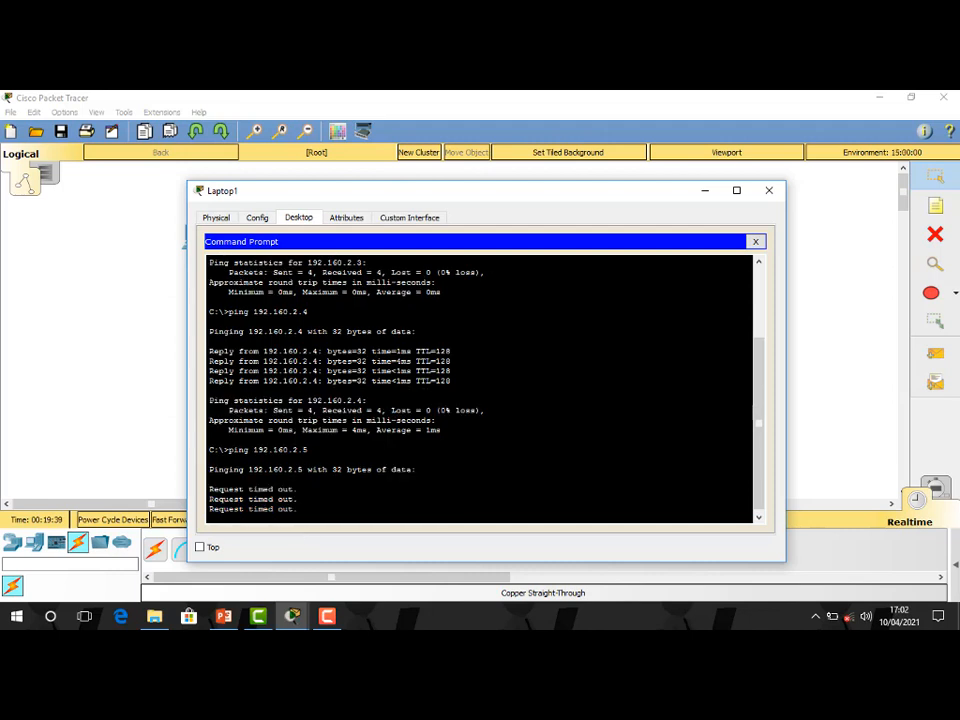
pyautogui.moveTo(298, 509); pyautogui.dragTo(210, 509)
pyautogui.click(297, 499)
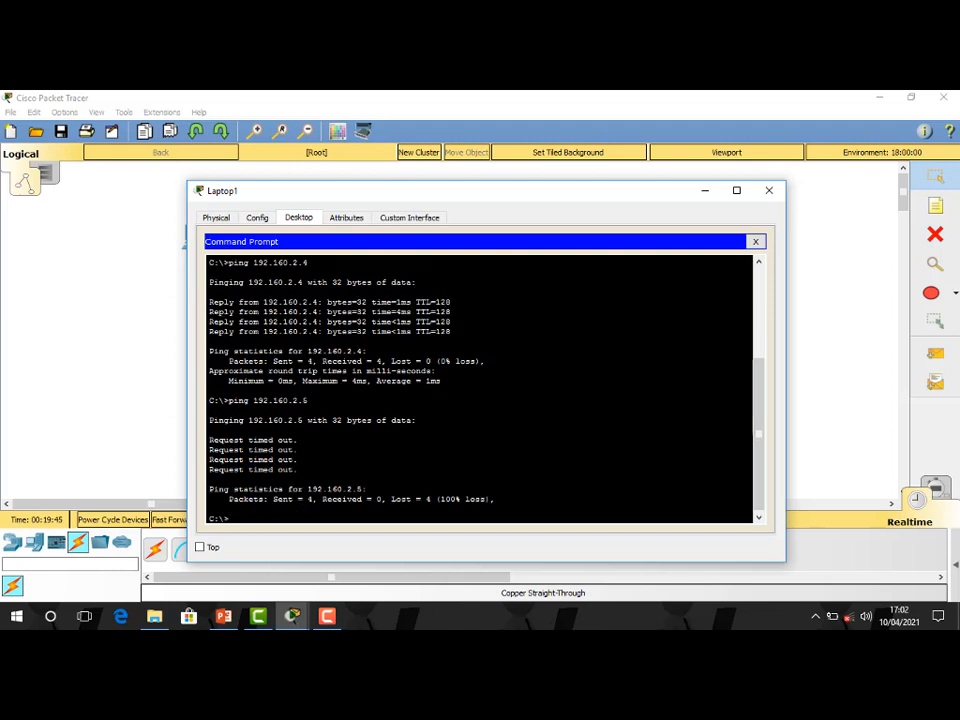
pyautogui.moveTo(298, 469); pyautogui.dragTo(184, 465)
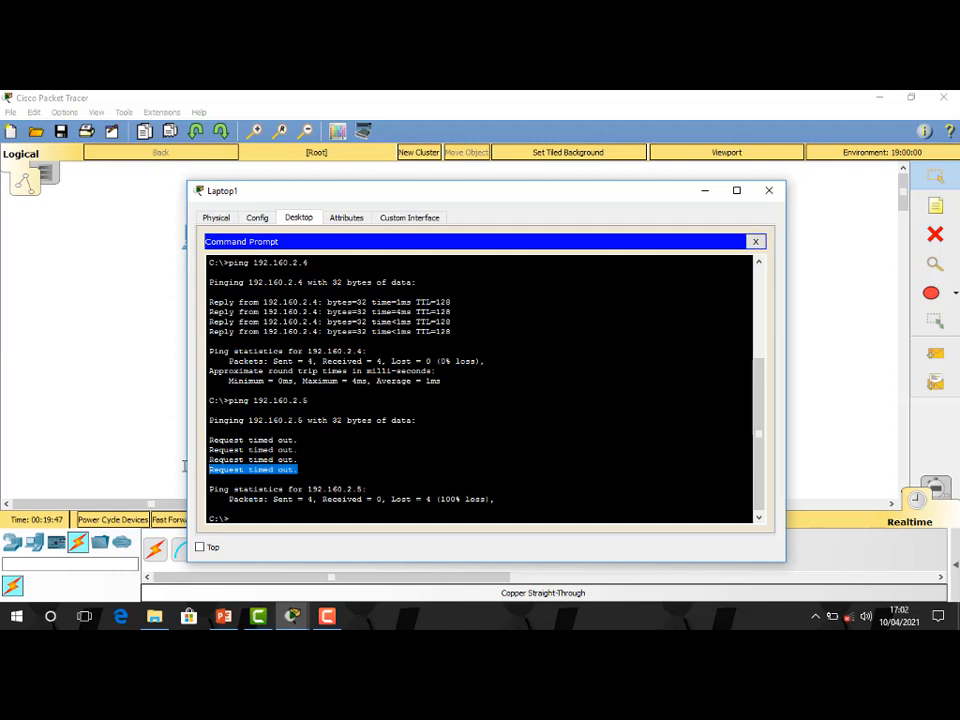
pyautogui.click(367, 499)
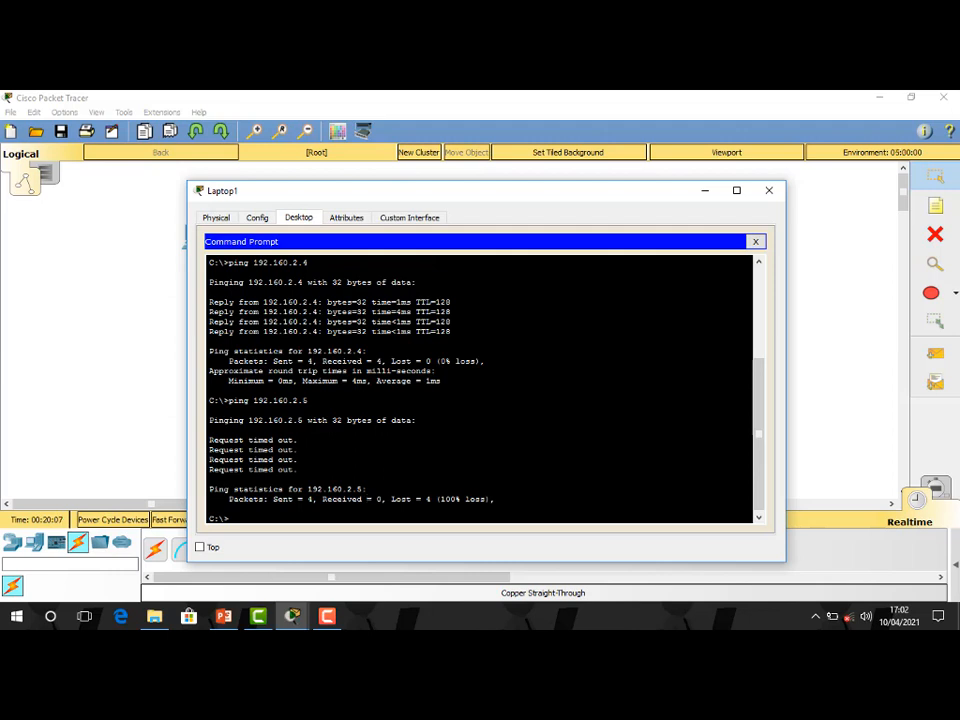
pyautogui.moveTo(297, 470); pyautogui.dragTo(201, 442)
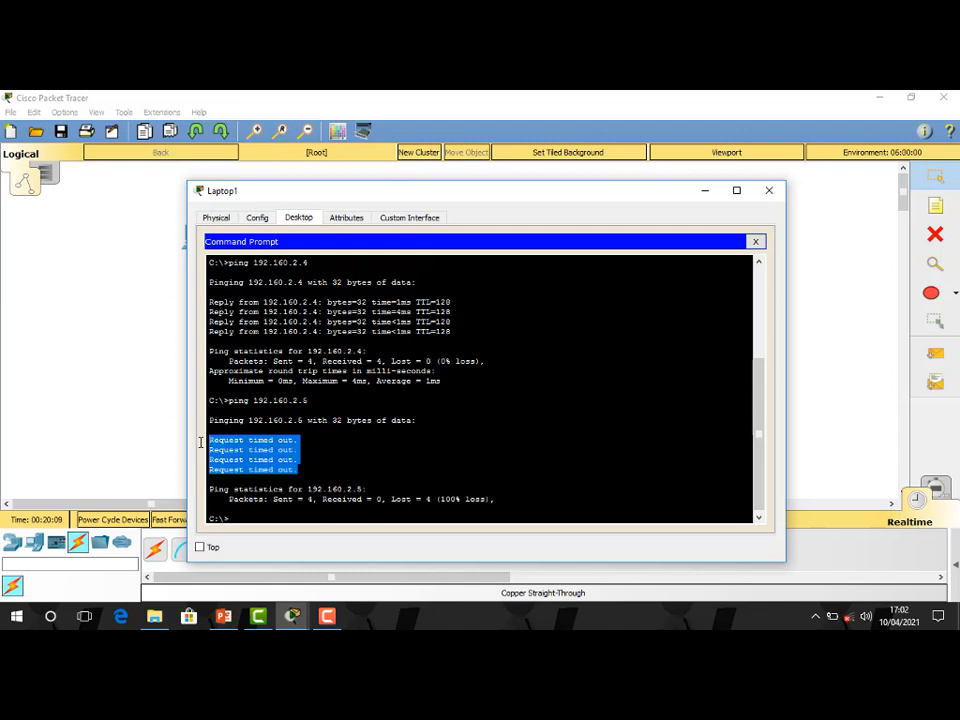
pyautogui.click(769, 190)
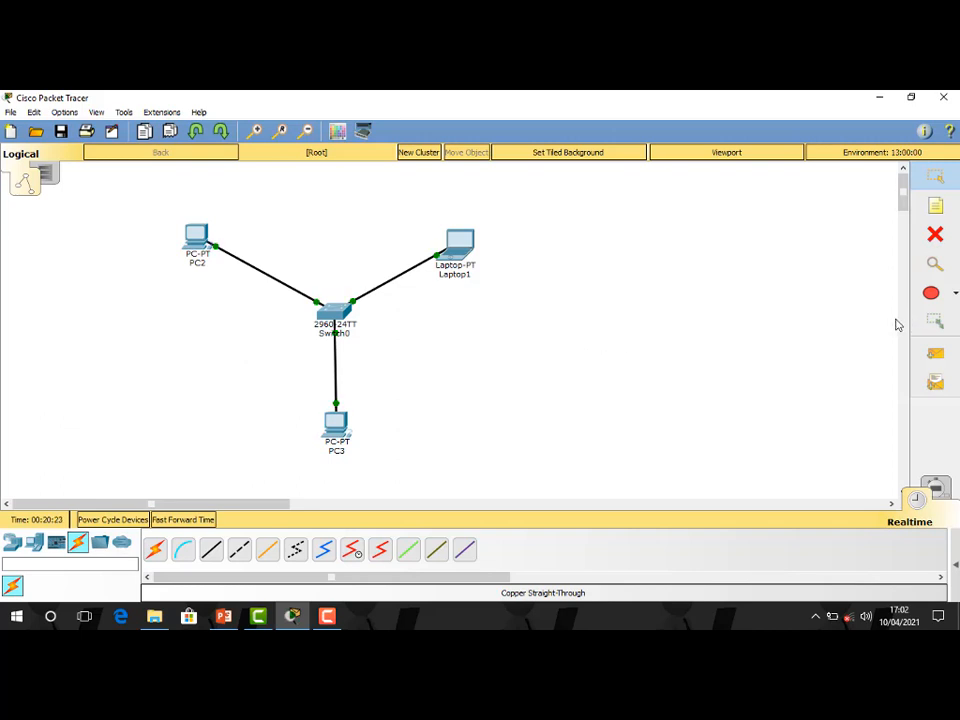
# Step: Add a simple PDU with the laptop as source and PC3 as destination
pyautogui.click(935, 353)
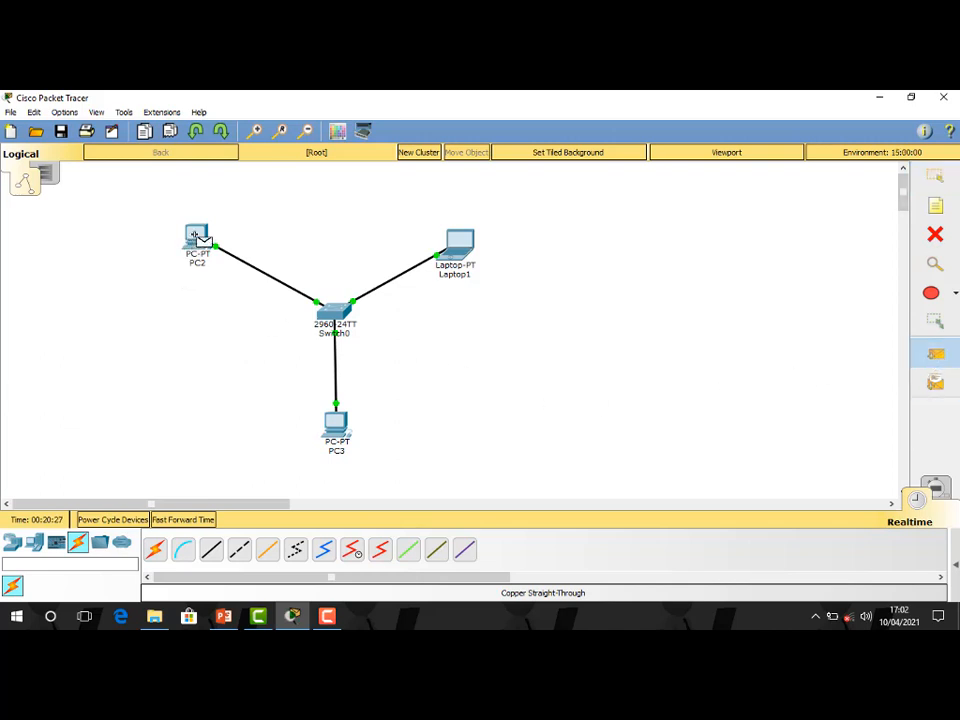
pyautogui.click(452, 248)
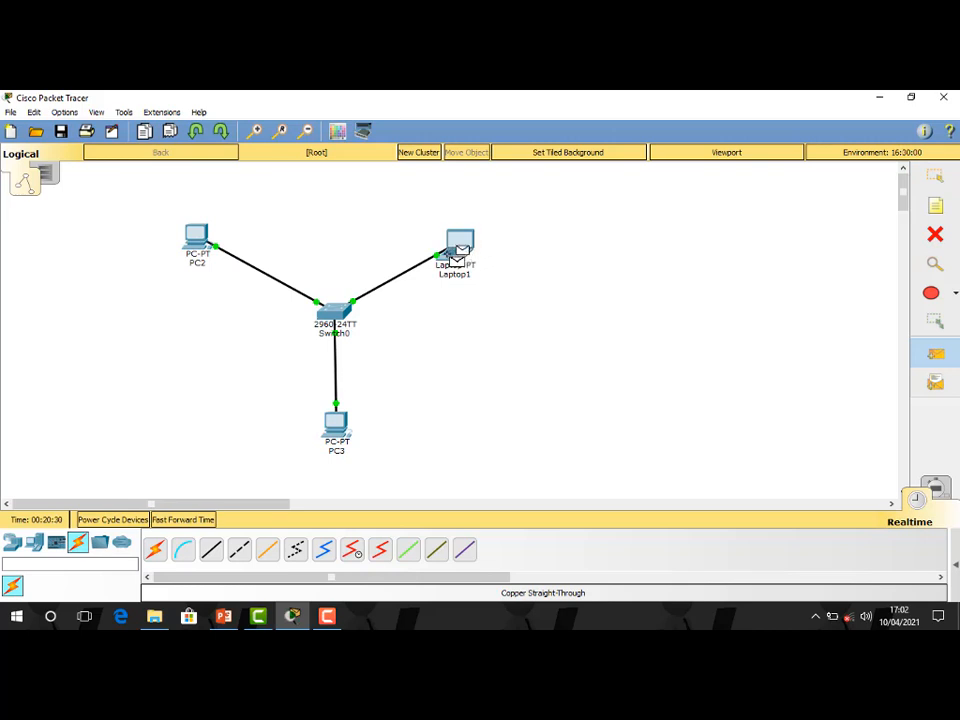
pyautogui.click(335, 428)
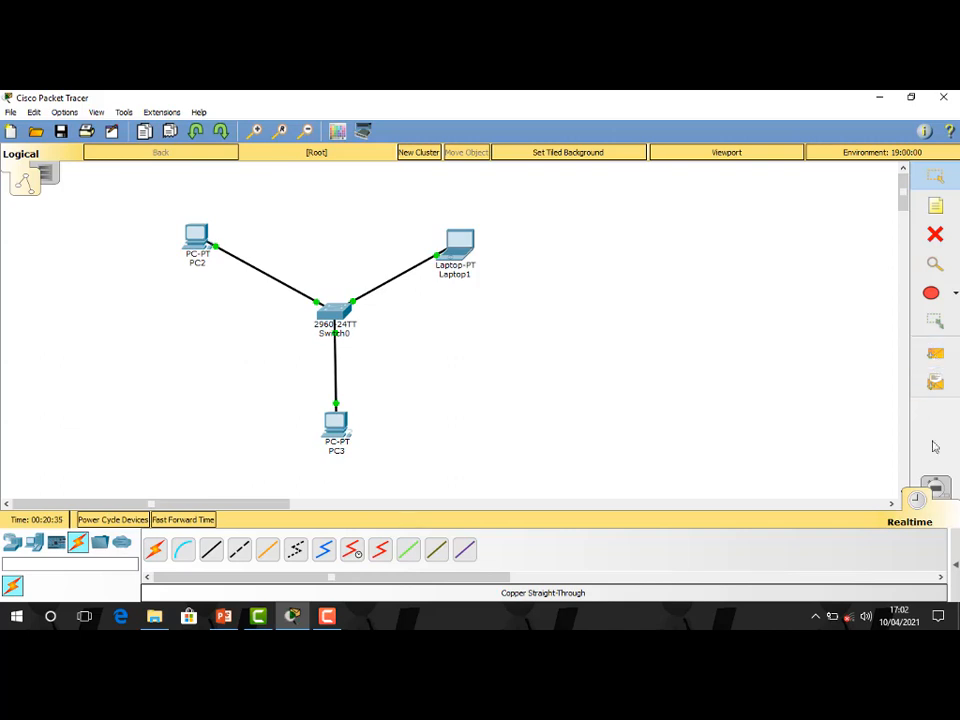
# Step: Auto-play the laptop-to-PC3 packet exchange in Simulation mode, and return to Realtime mode
pyautogui.click(936, 487)
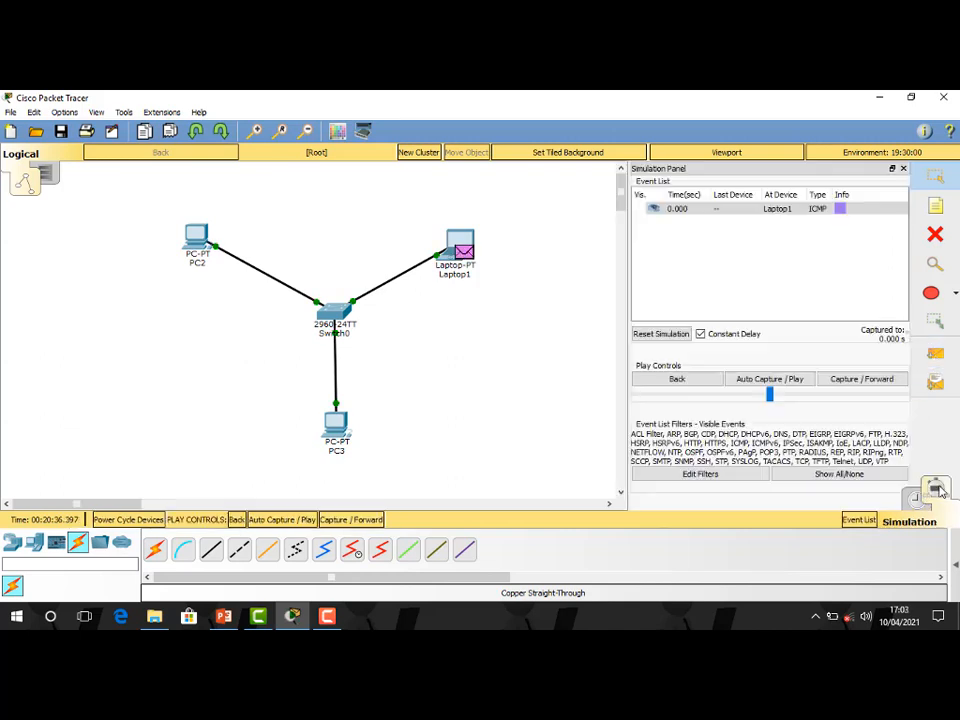
pyautogui.click(768, 380)
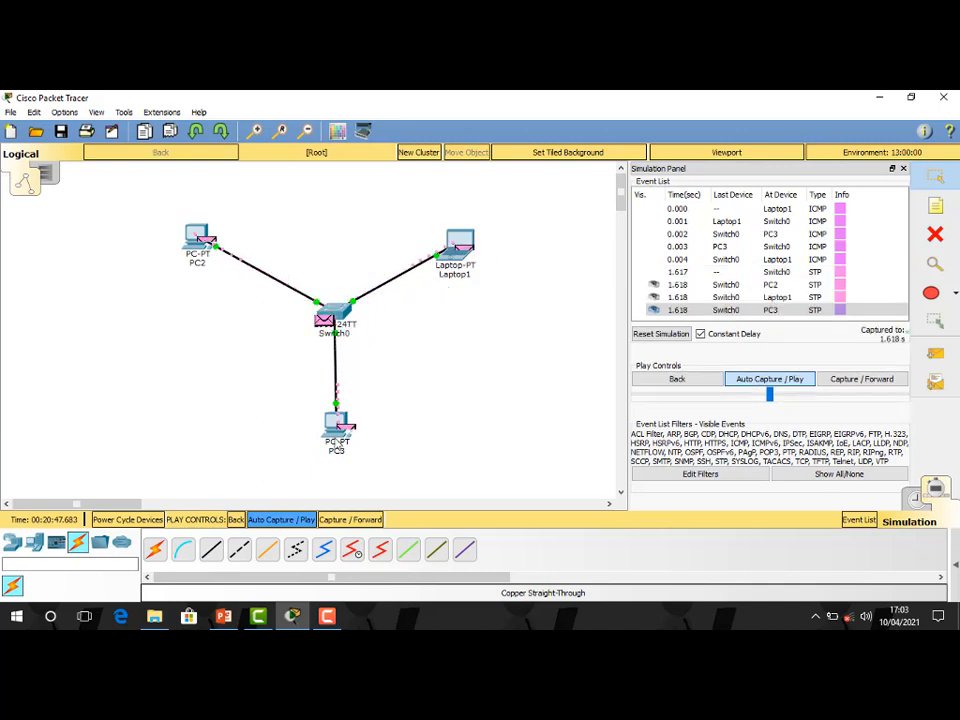
pyautogui.moveTo(393, 410)
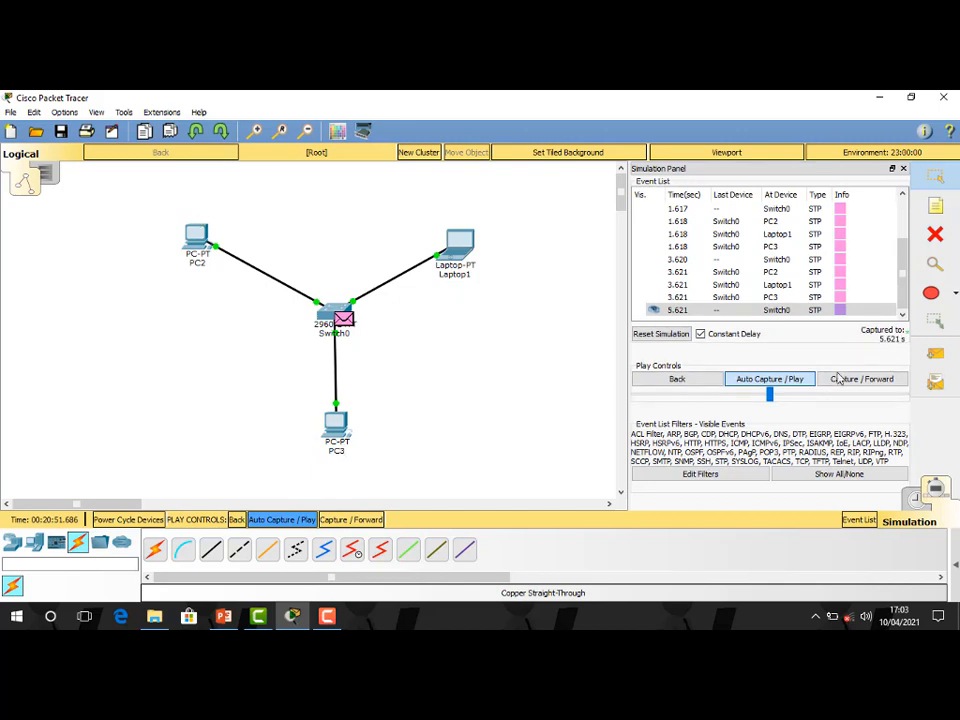
pyautogui.click(915, 496)
# Step: Add a simple PDU with PC2 as source and PC3 as destination
pyautogui.click(935, 353)
pyautogui.click(197, 233)
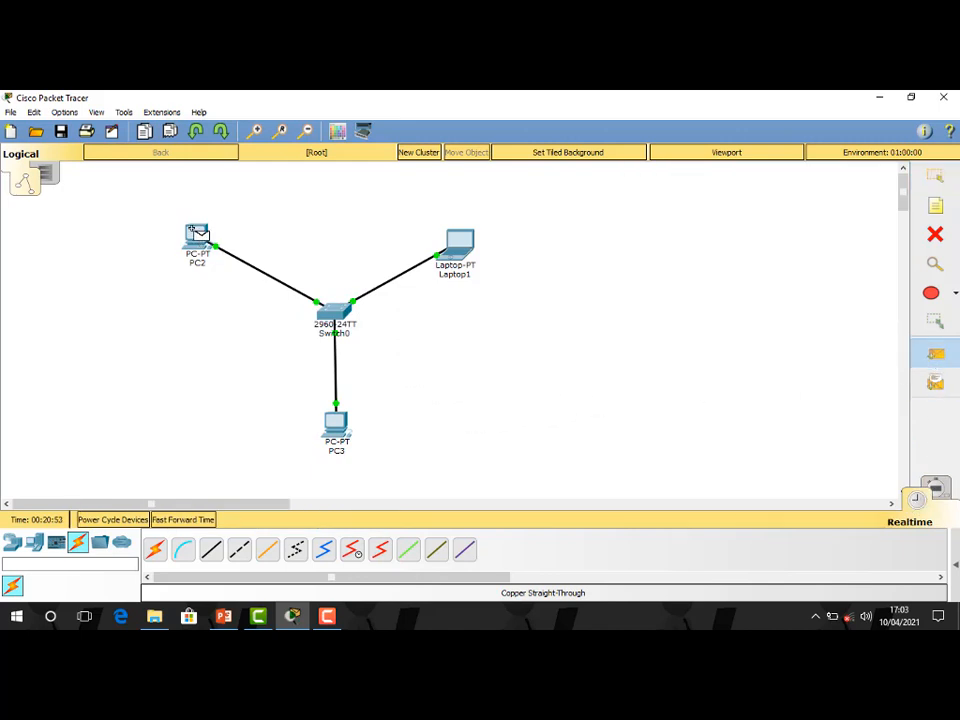
pyautogui.click(338, 428)
# Step: Run the laptop and PC2 packets to PC3 together with auto capture in Simulation mode, and return to Realtime mode
pyautogui.hotkey('shift', 's')
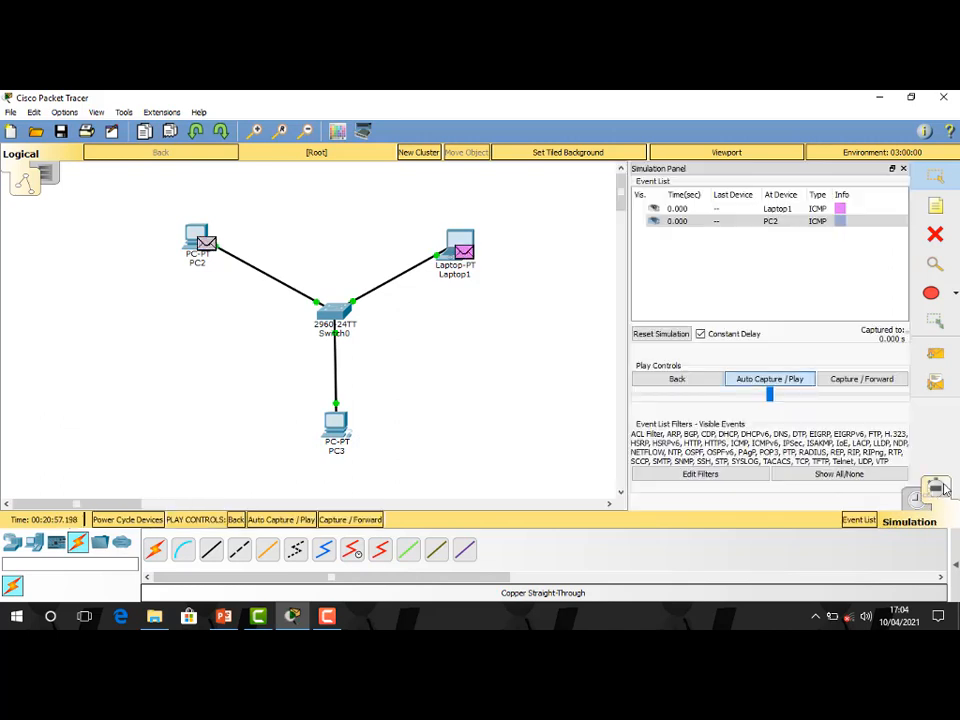
pyautogui.click(772, 382)
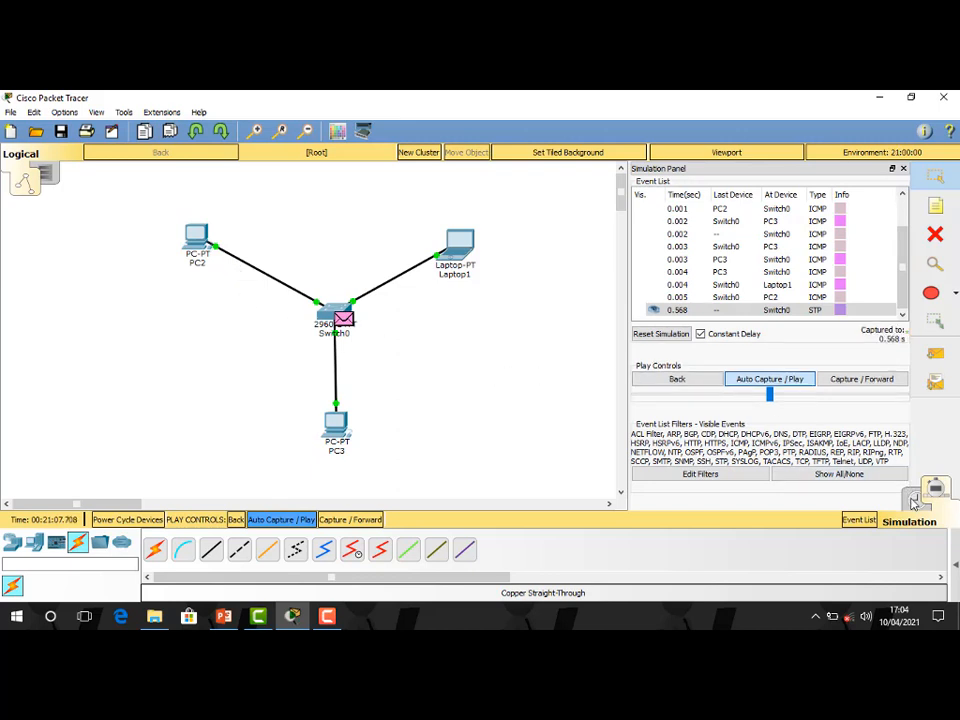
pyautogui.click(913, 501)
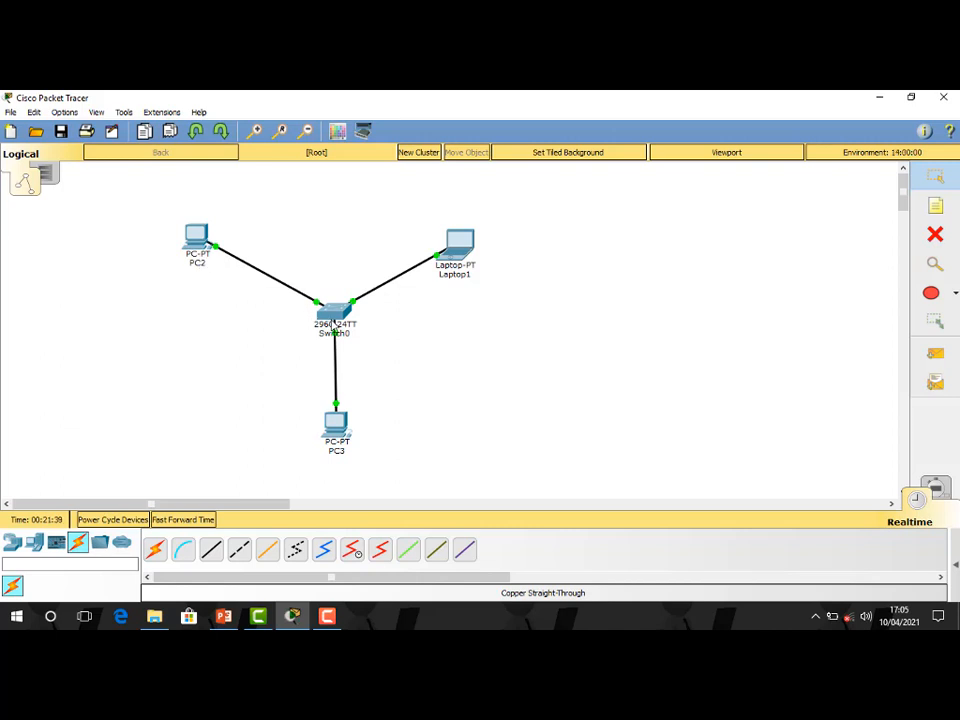
# Step: Switch to the PowerPoint presentation and review the course outline on slide 1, pointing out item 5 on configuring DHCP servers
pyautogui.moveTo(334, 324)
pyautogui.click(223, 616)
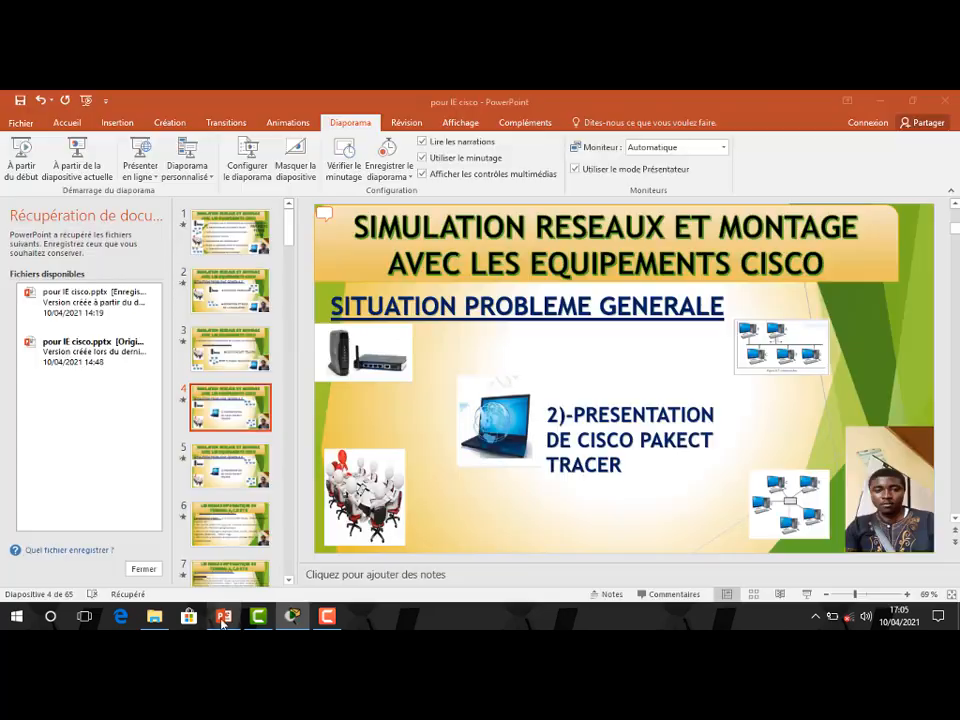
pyautogui.click(243, 255)
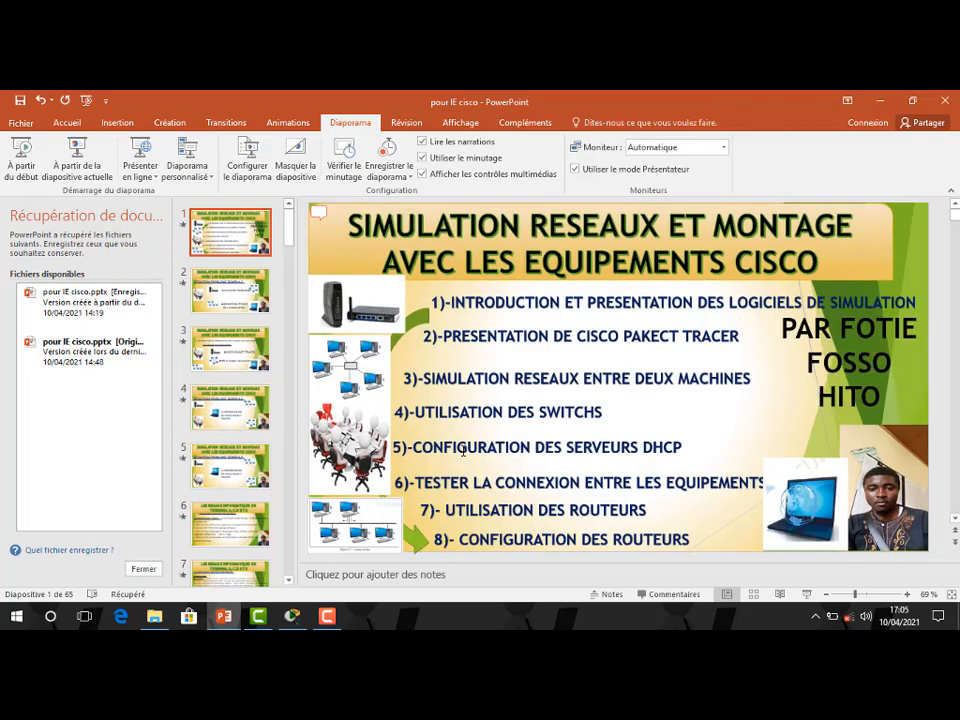
pyautogui.click(689, 446)
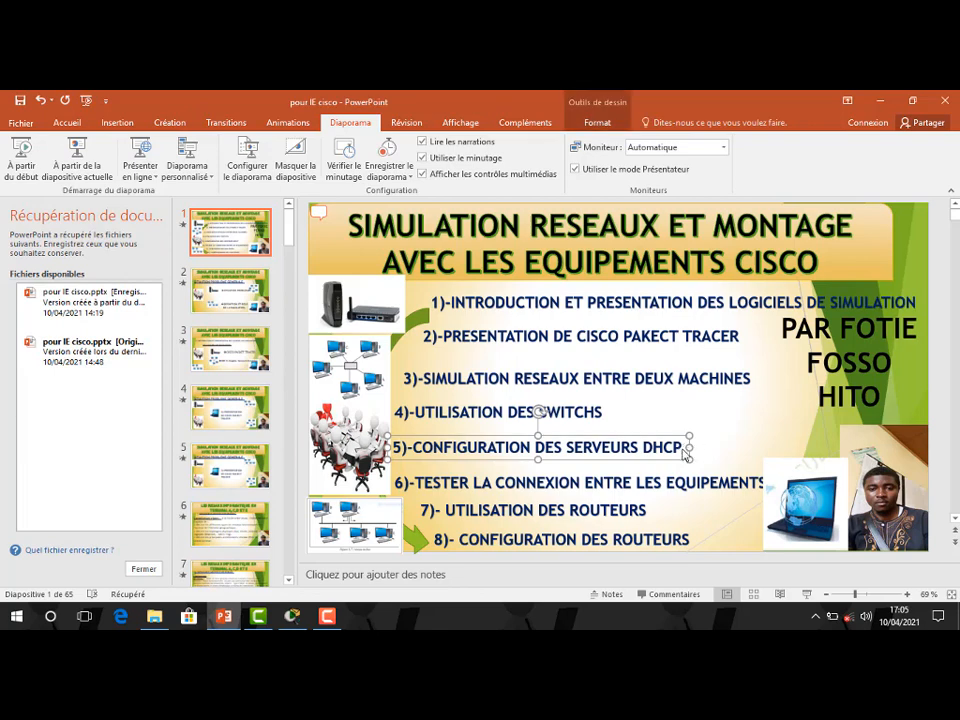
pyautogui.click(682, 456)
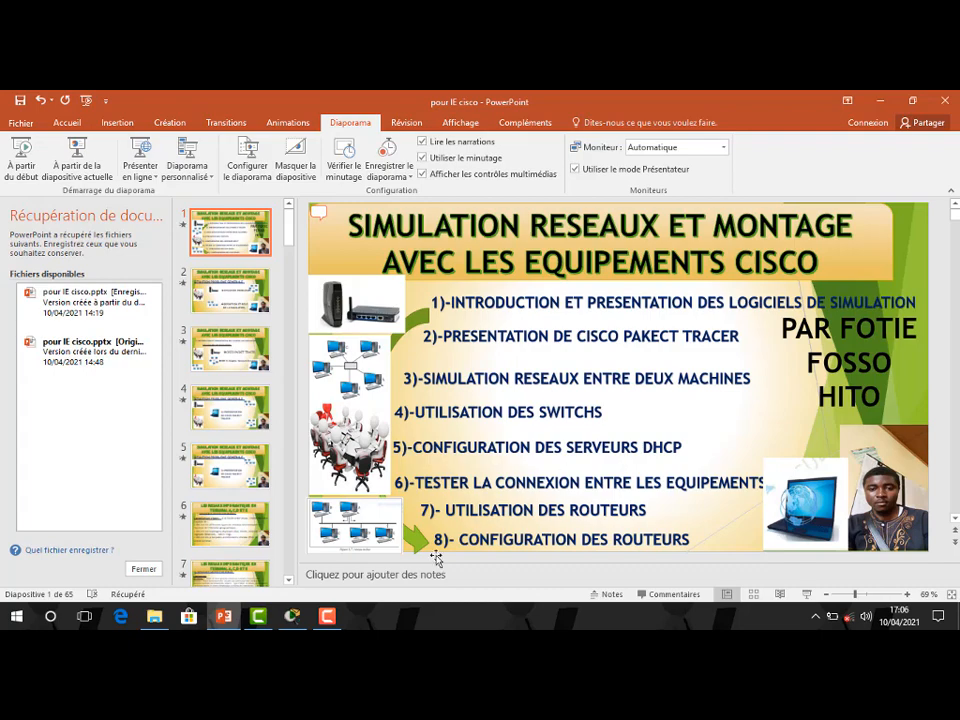
pyautogui.moveTo(338, 622)
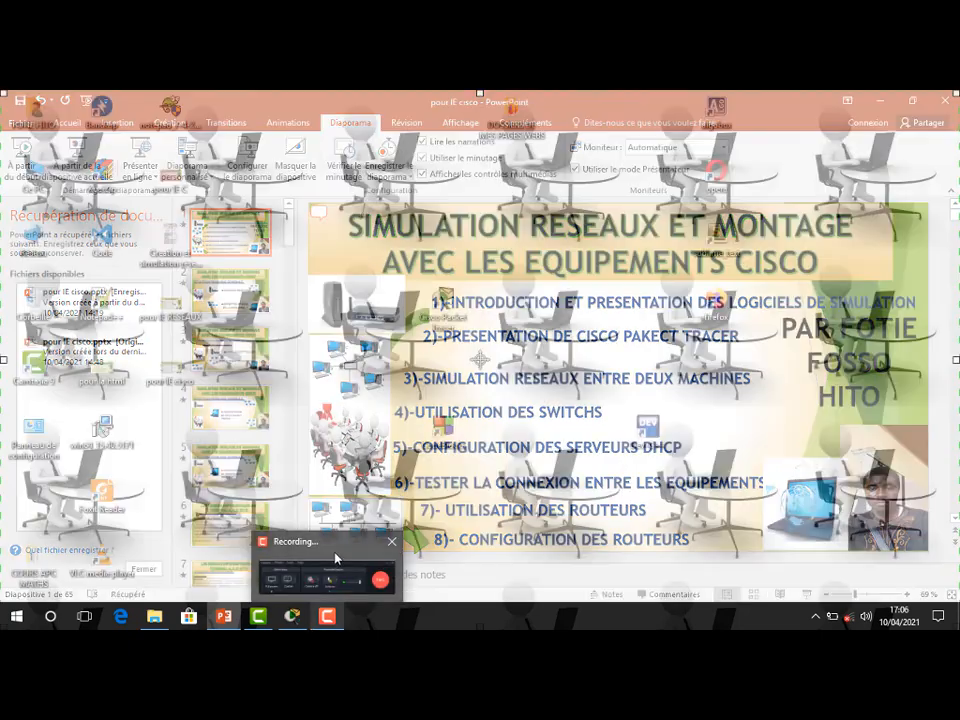
pyautogui.click(336, 557)
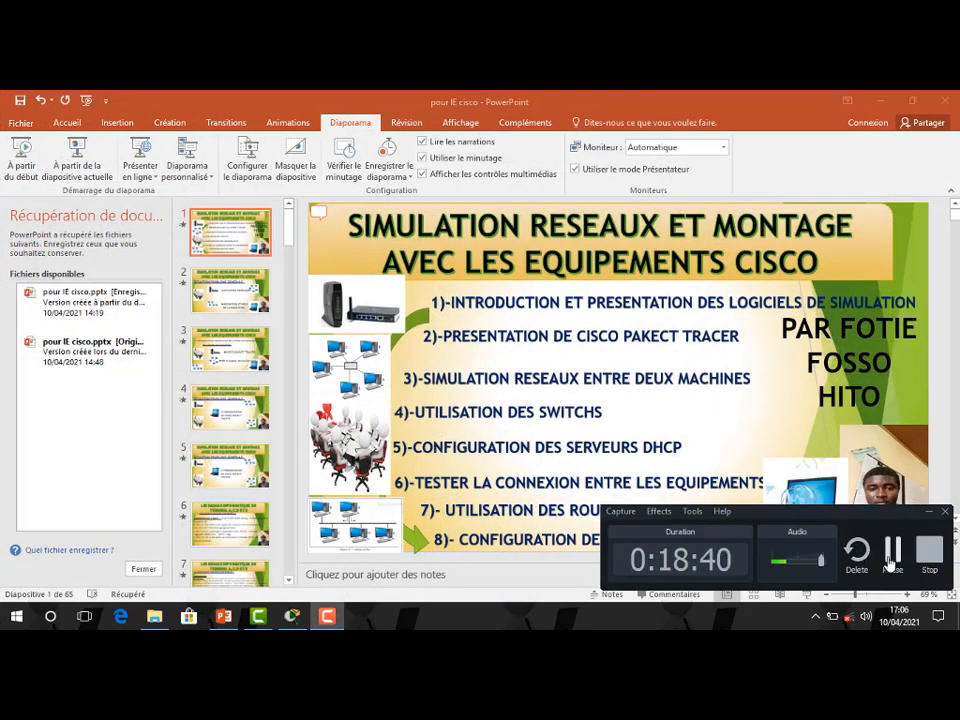